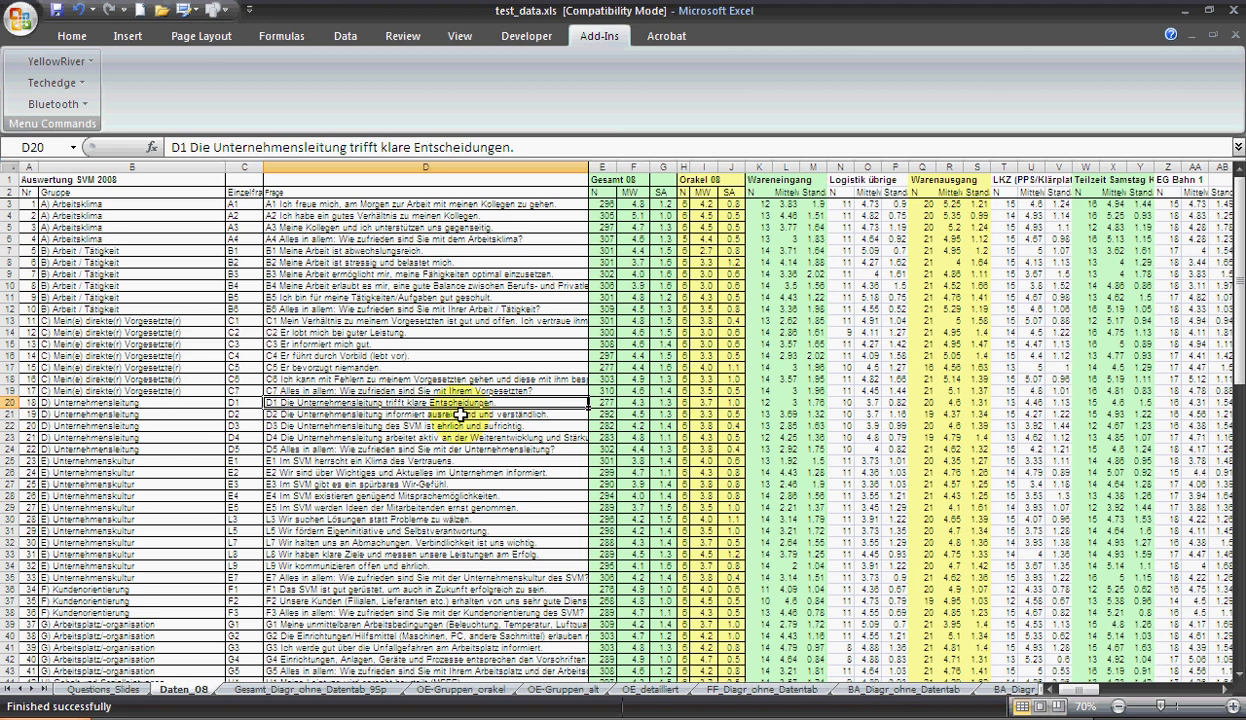
- Review the survey questions and results on the Daten_08 sheet, down to the empty table in rows 86 to 96
{"action": "scroll", "coordinate": [460, 414], "scroll_direction": "down", "scroll_amount": 9}
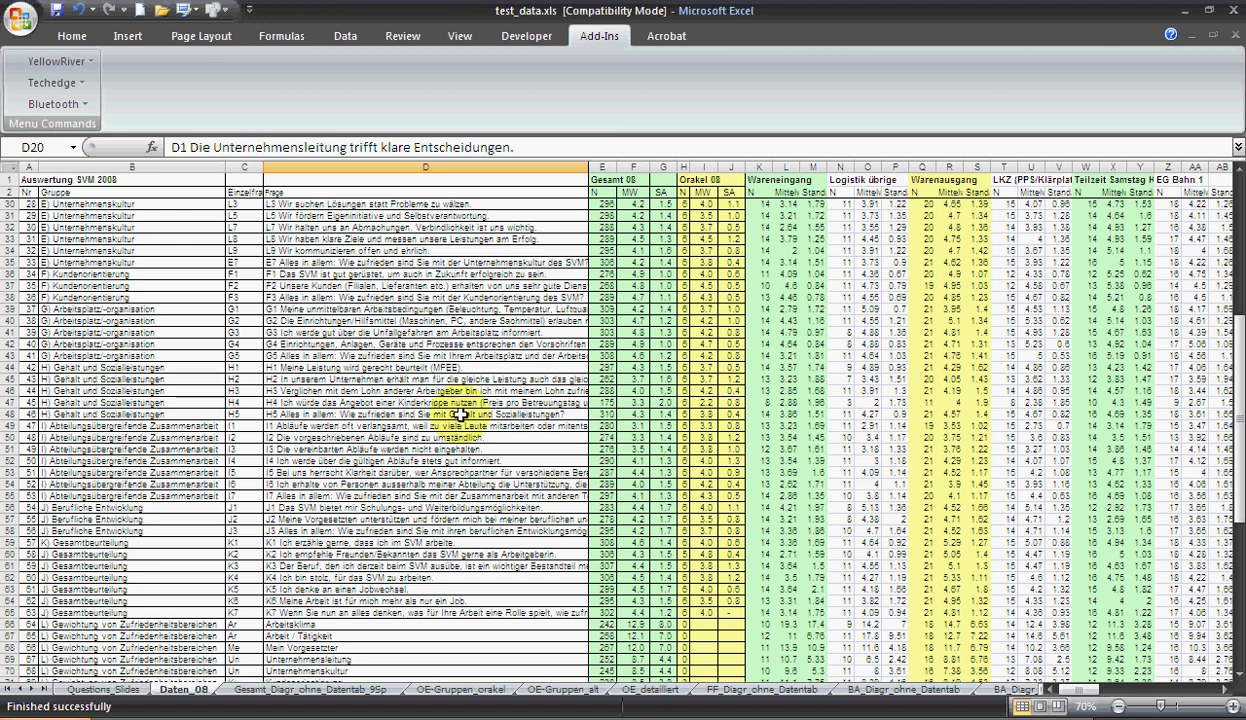
{"action": "scroll", "coordinate": [460, 414], "scroll_direction": "down", "scroll_amount": 11}
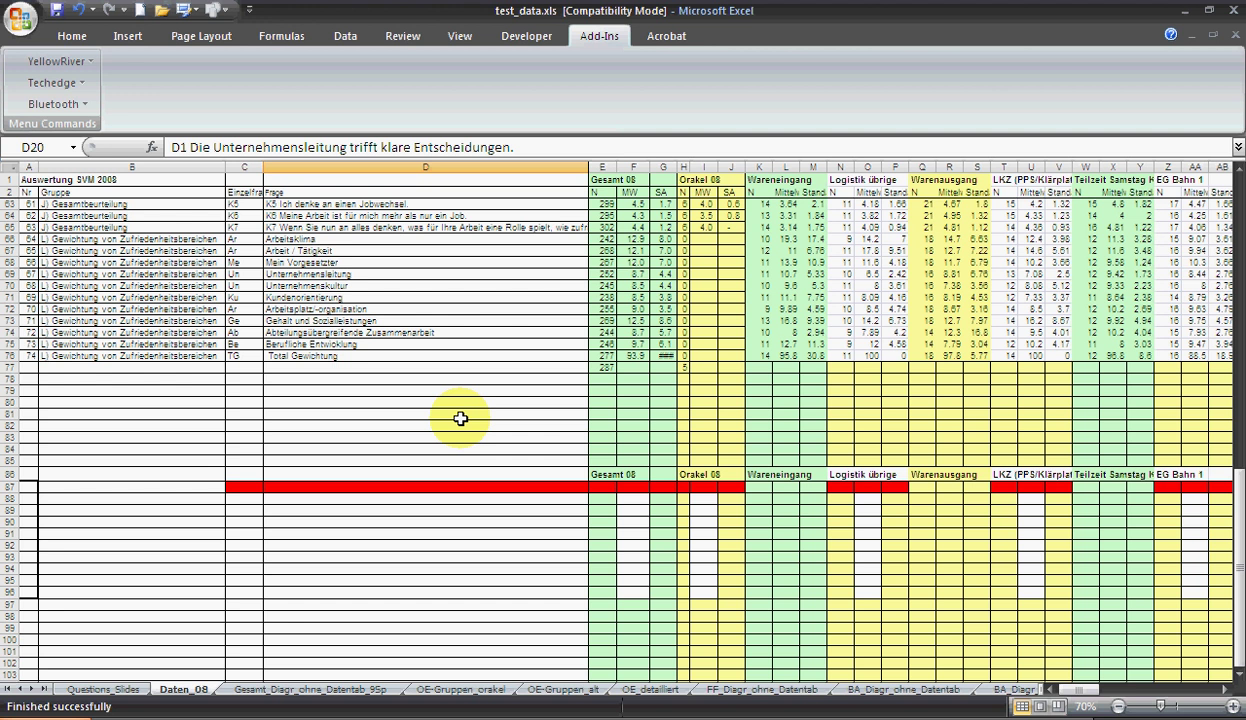
{"action": "scroll", "coordinate": [457, 417], "scroll_direction": "up", "scroll_amount": 20}
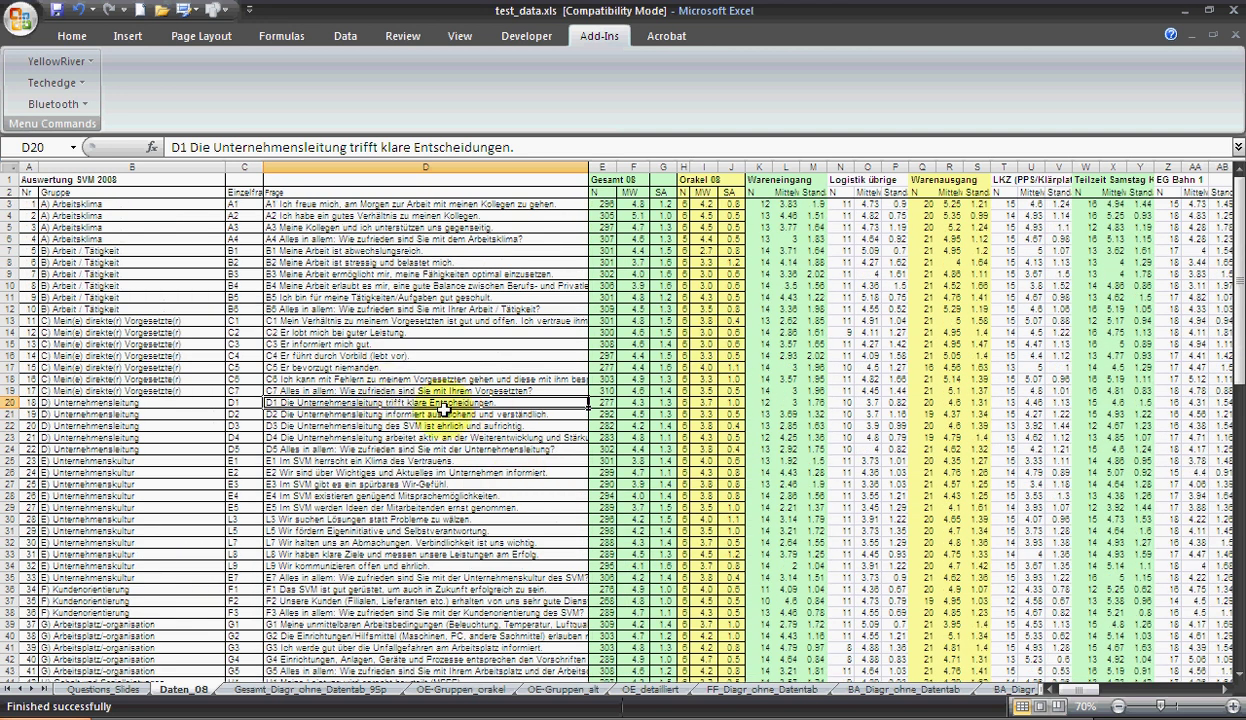
- Look through the chart sheets from Gesamt_Diagr_ohne_Datentab_9Sp to BA_Diagr_ohne_Datentab_2Fragen and return to the Daten_08 sheet
{"action": "left_click", "coordinate": [342, 690]}
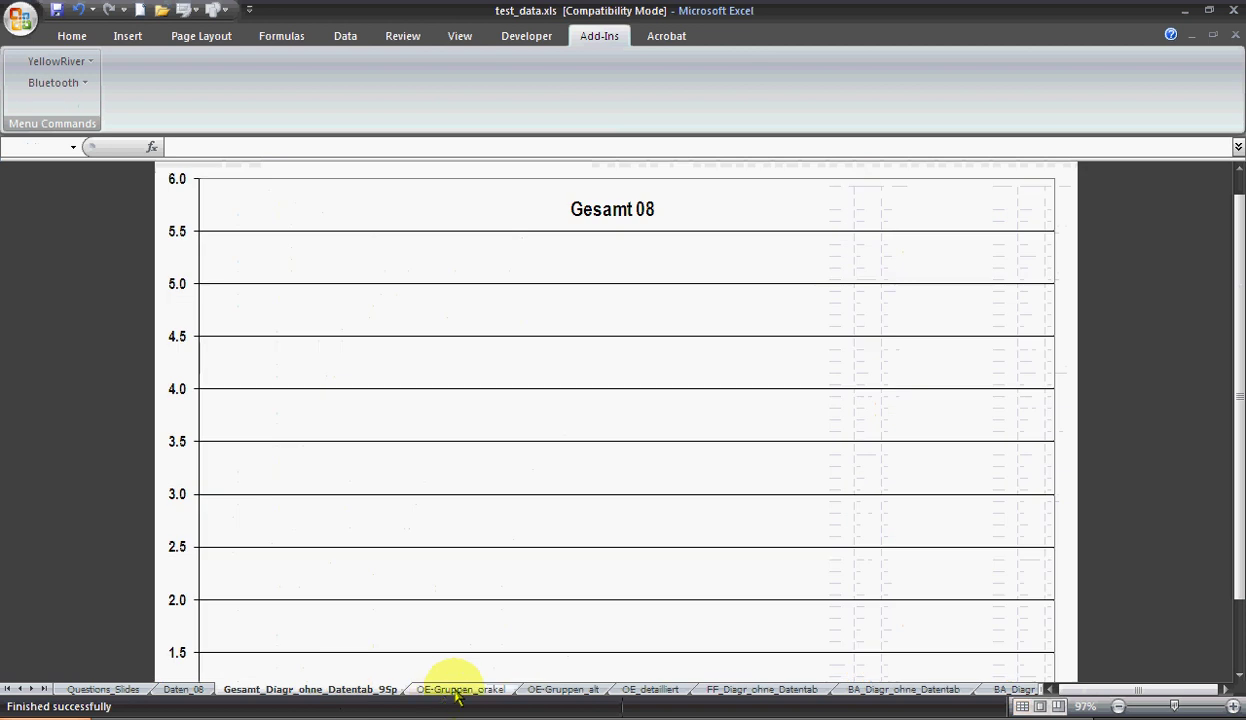
{"action": "left_click", "coordinate": [465, 690]}
{"action": "left_click", "coordinate": [560, 690]}
{"action": "left_click", "coordinate": [650, 690]}
{"action": "left_click", "coordinate": [715, 690]}
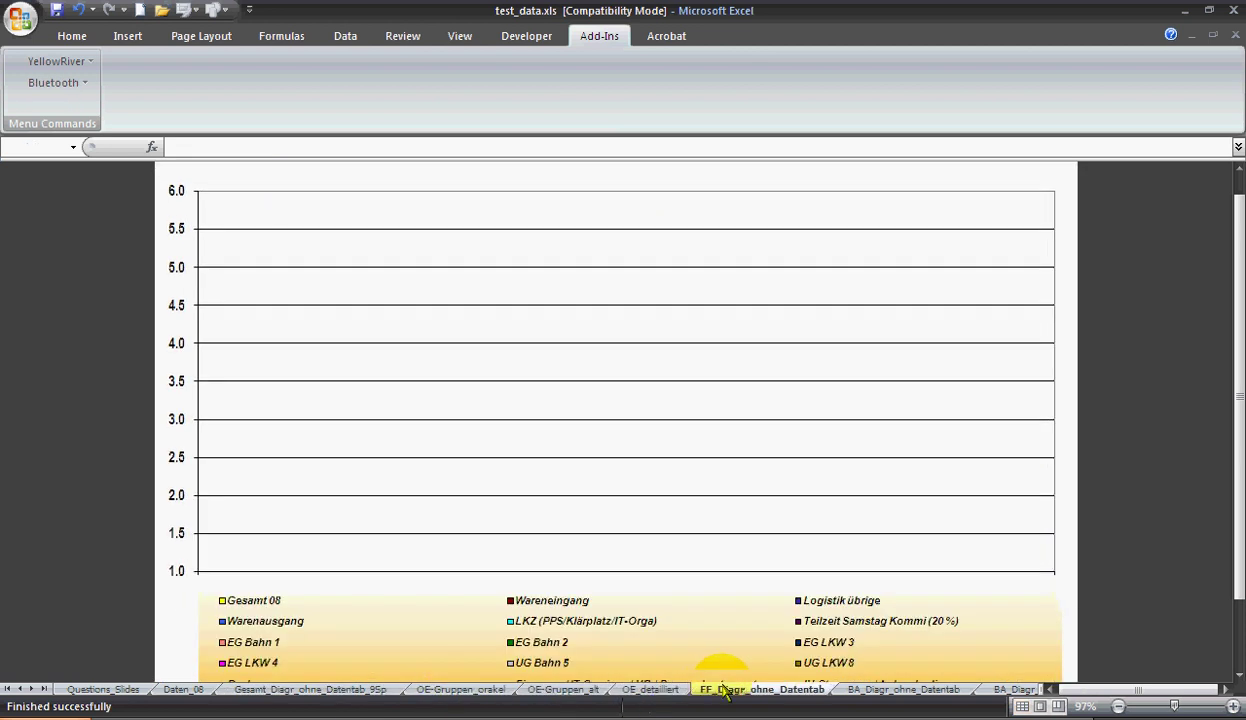
{"action": "left_click", "coordinate": [850, 690]}
{"action": "left_click", "coordinate": [995, 690]}
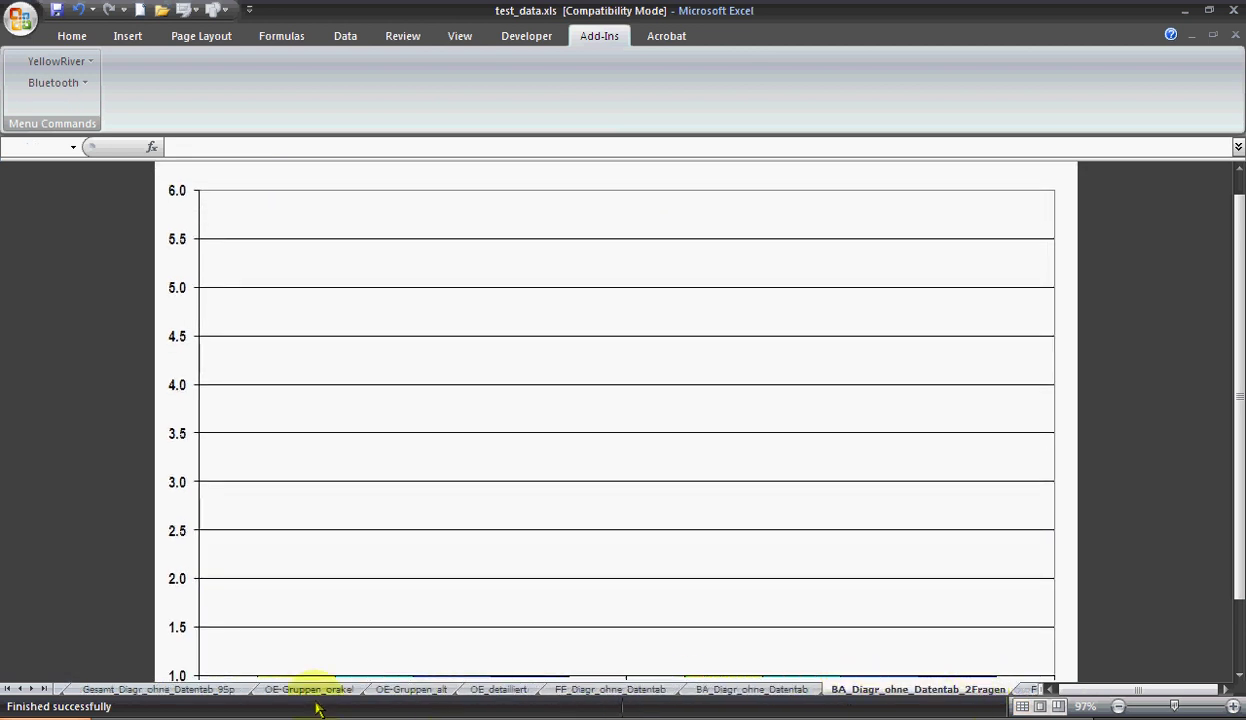
{"action": "left_click", "coordinate": [8, 689]}
{"action": "left_click", "coordinate": [183, 690]}
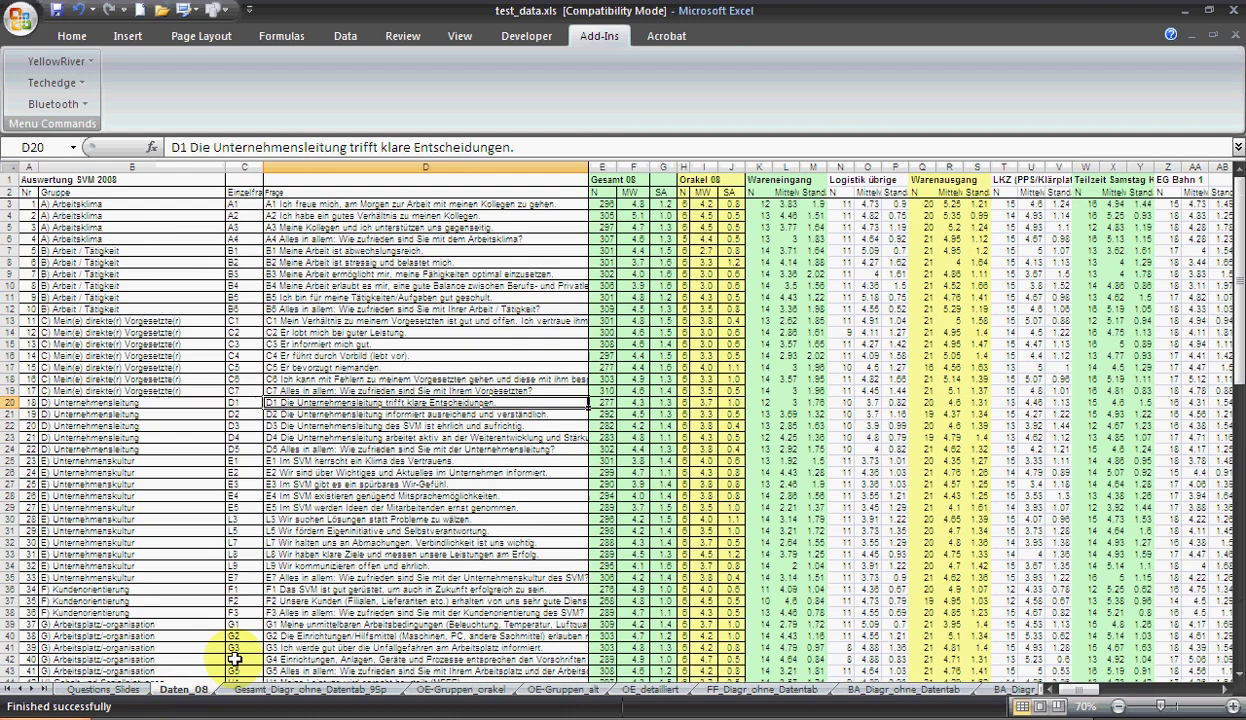
- Examine the empty chart source table in rows 86 to 96 of Daten_08 across the department columns
{"action": "scroll", "coordinate": [306, 478], "scroll_direction": "down", "scroll_amount": 20}
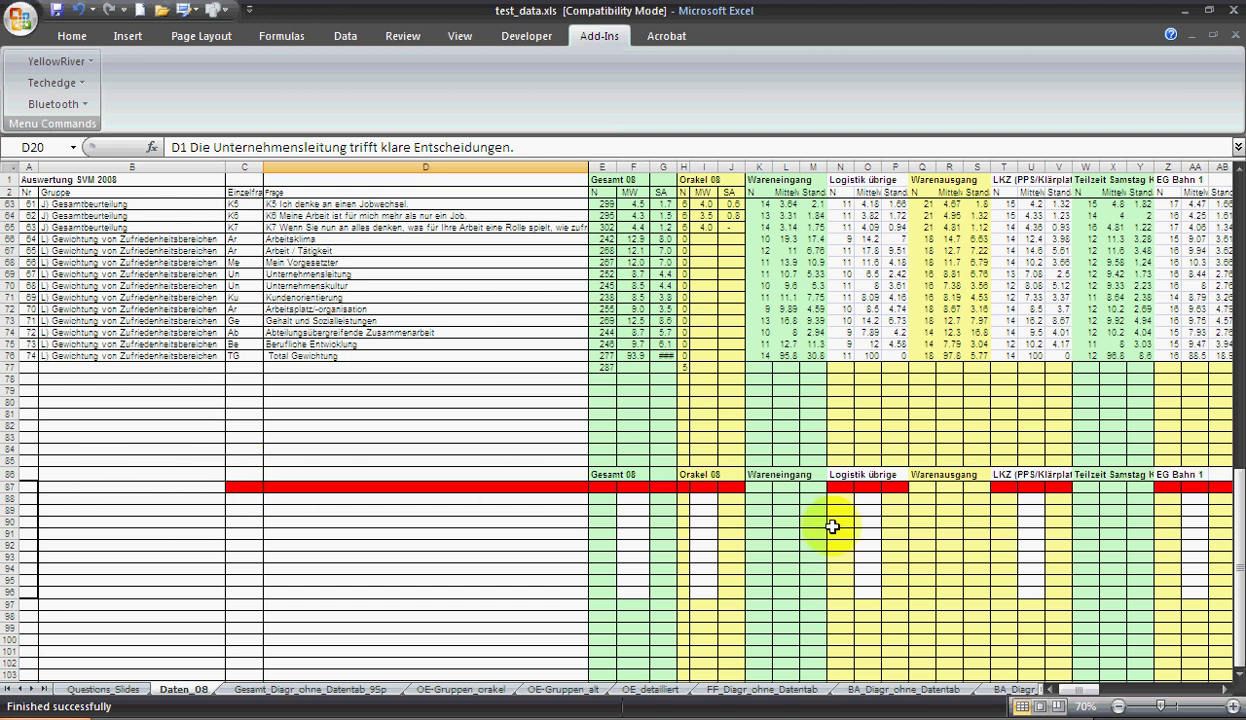
{"action": "left_click_drag", "start_coordinate": [605, 487], "coordinate": [1121, 586]}
{"action": "left_click", "coordinate": [1120, 592]}
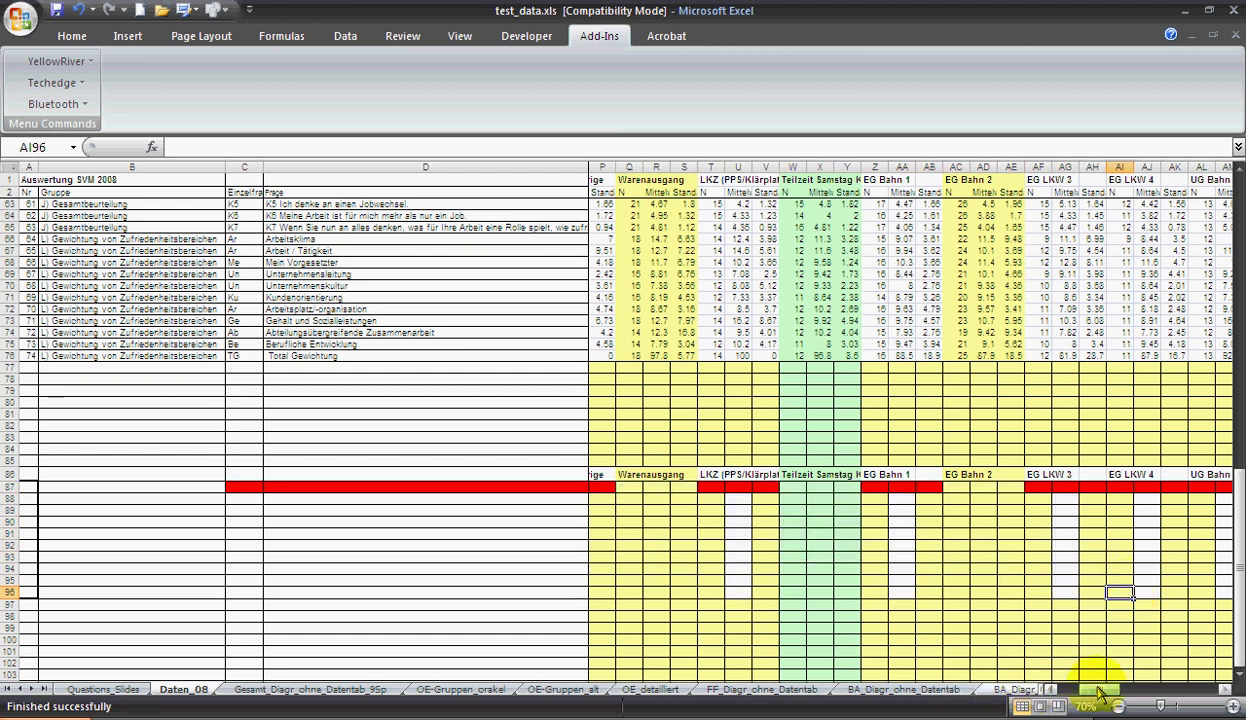
{"action": "left_click_drag", "start_coordinate": [1098, 692], "coordinate": [1048, 690]}
{"action": "left_click", "coordinate": [509, 572]}
{"action": "left_click", "coordinate": [14, 487]}
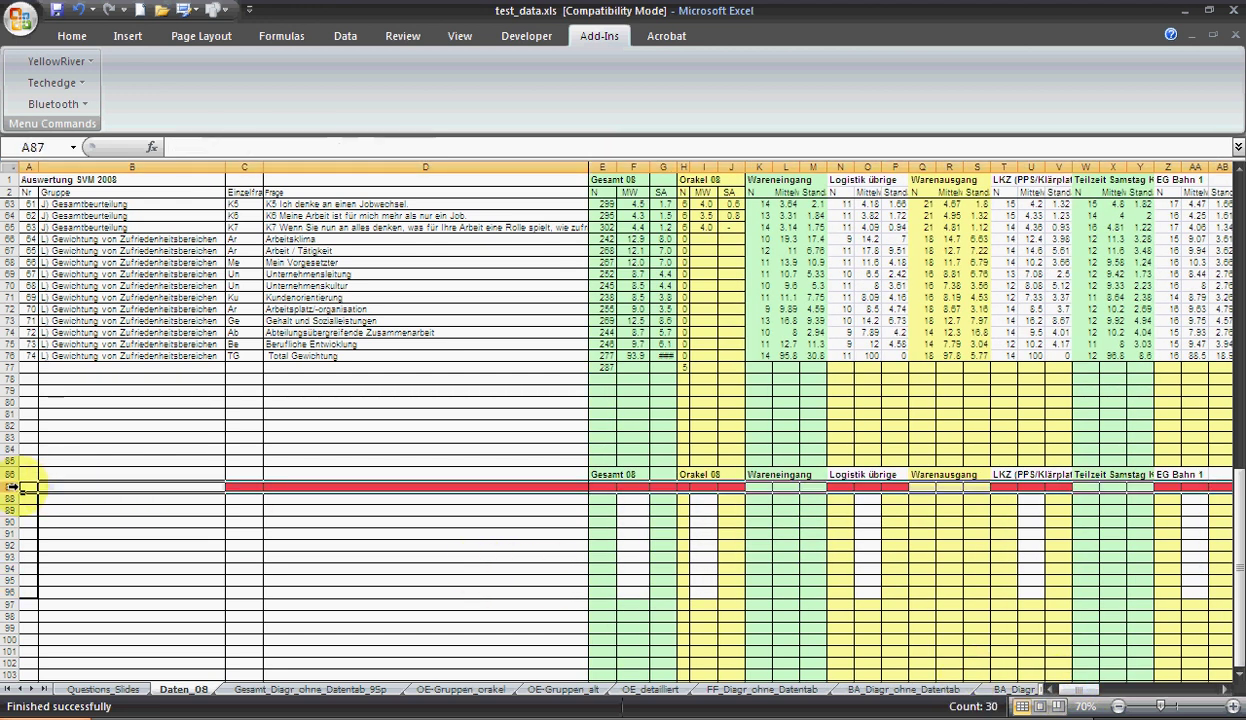
- Enter question numbers 61, 62, 63 and 70 in cells A87 to A90 of the chart source table
{"action": "left_click", "coordinate": [28, 488]}
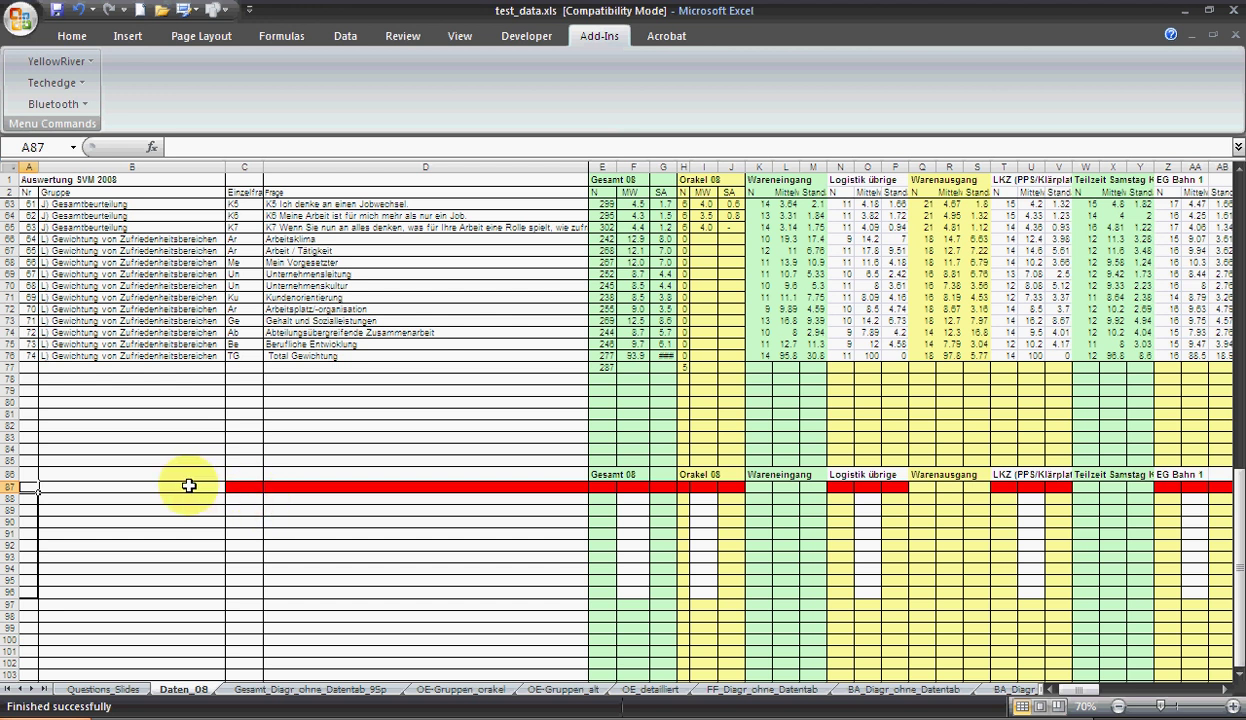
{"action": "mouse_move", "coordinate": [22, 487]}
{"action": "left_mouse_down"}
{"action": "mouse_move", "coordinate": [36, 592]}
{"action": "mouse_move", "coordinate": [42, 487]}
{"action": "left_mouse_up"}
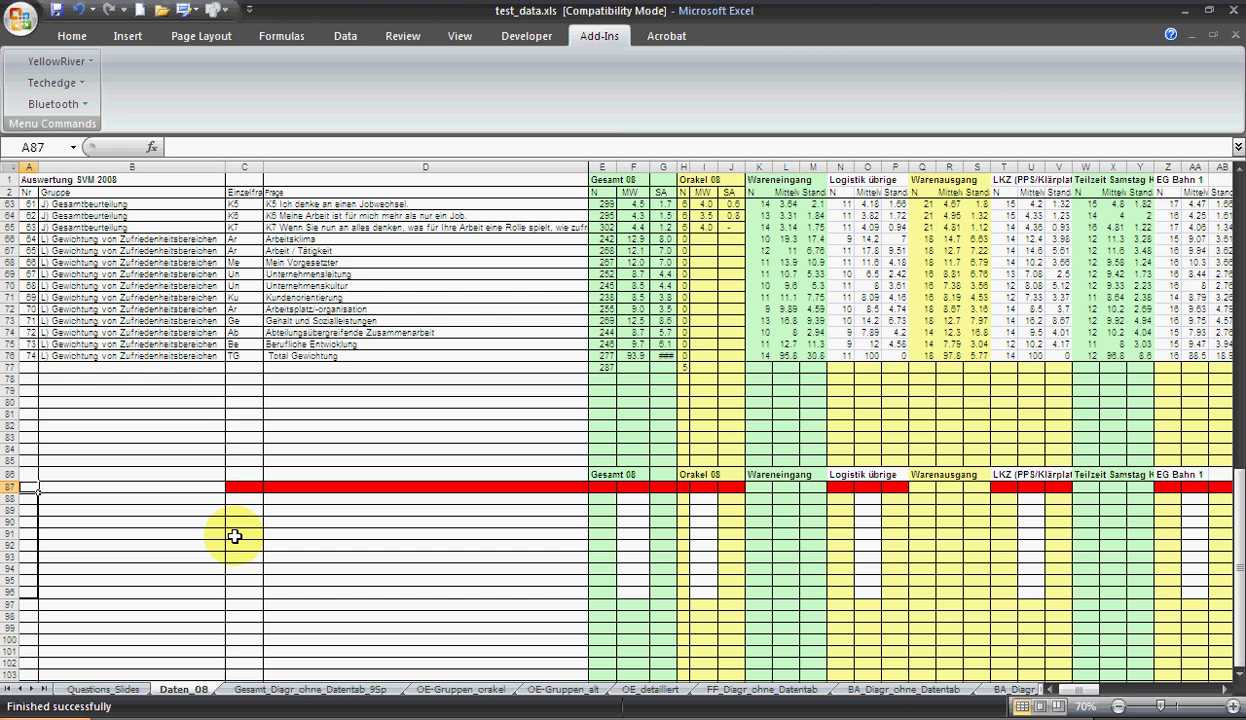
{"action": "type", "text": "61"}
{"action": "key", "text": "Return"}
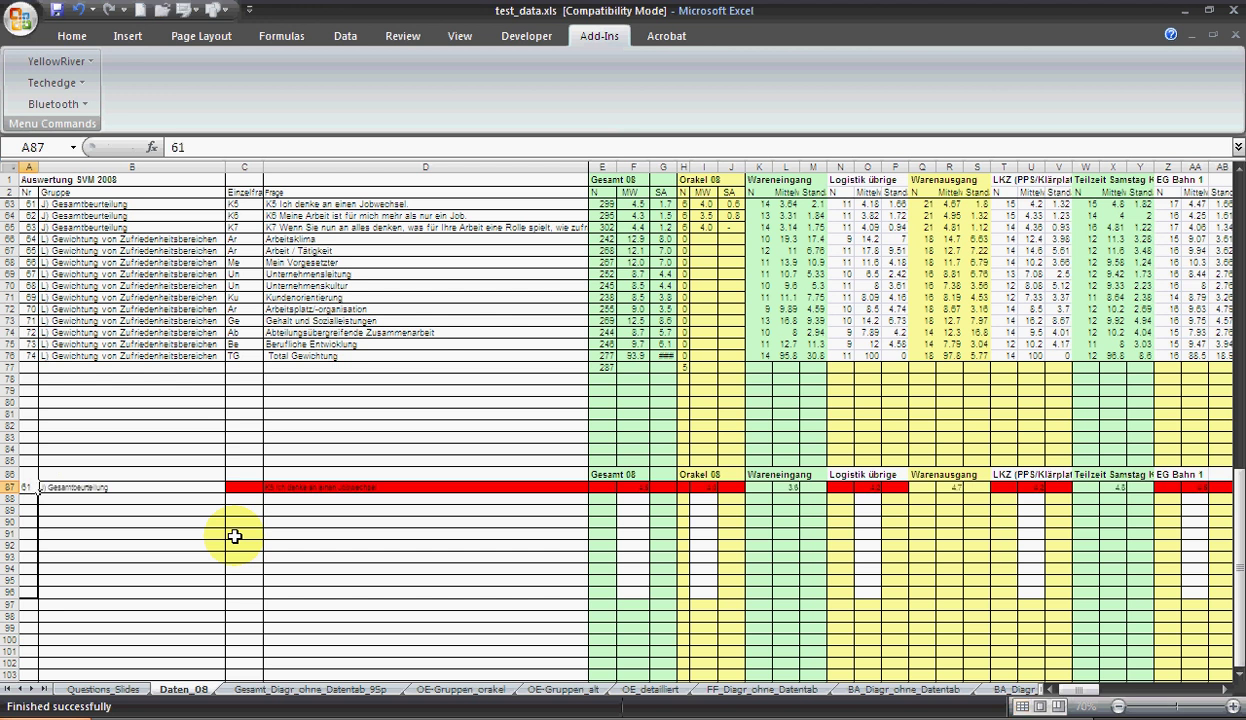
{"action": "type", "text": "62"}
{"action": "key", "text": "Return"}
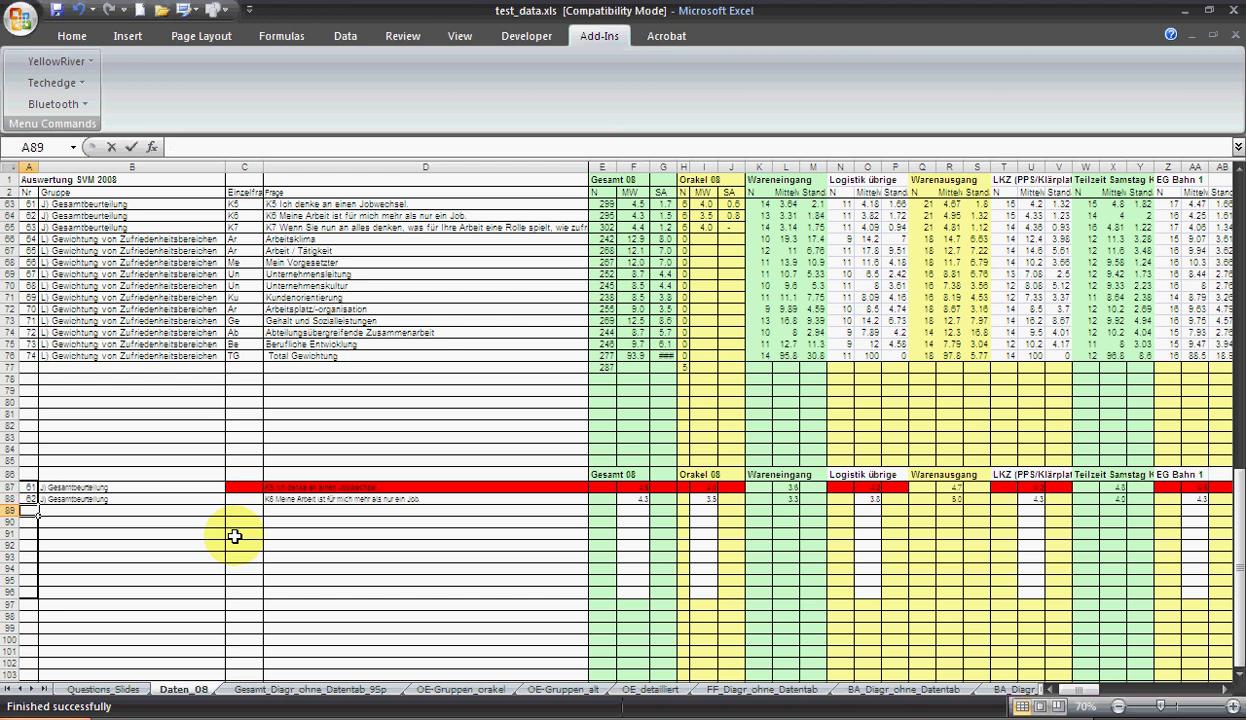
{"action": "type", "text": "63"}
{"action": "key", "text": "Return"}
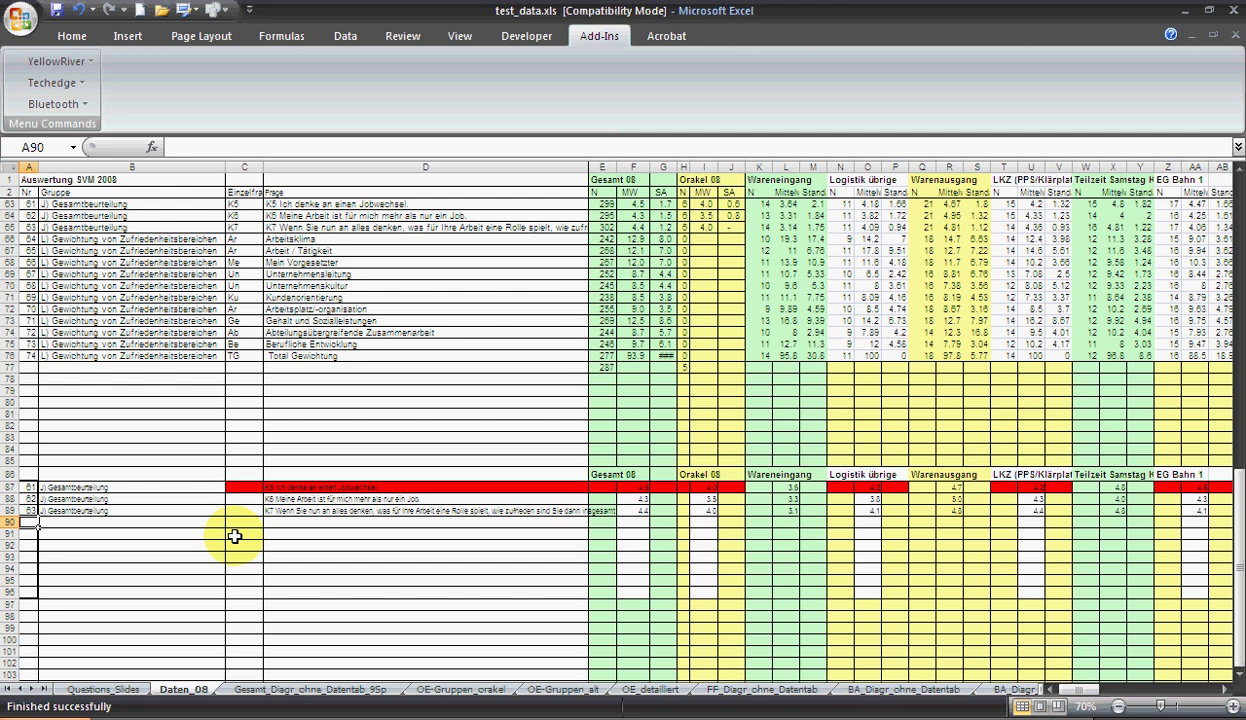
{"action": "type", "text": "70"}
{"action": "key", "text": "Return"}
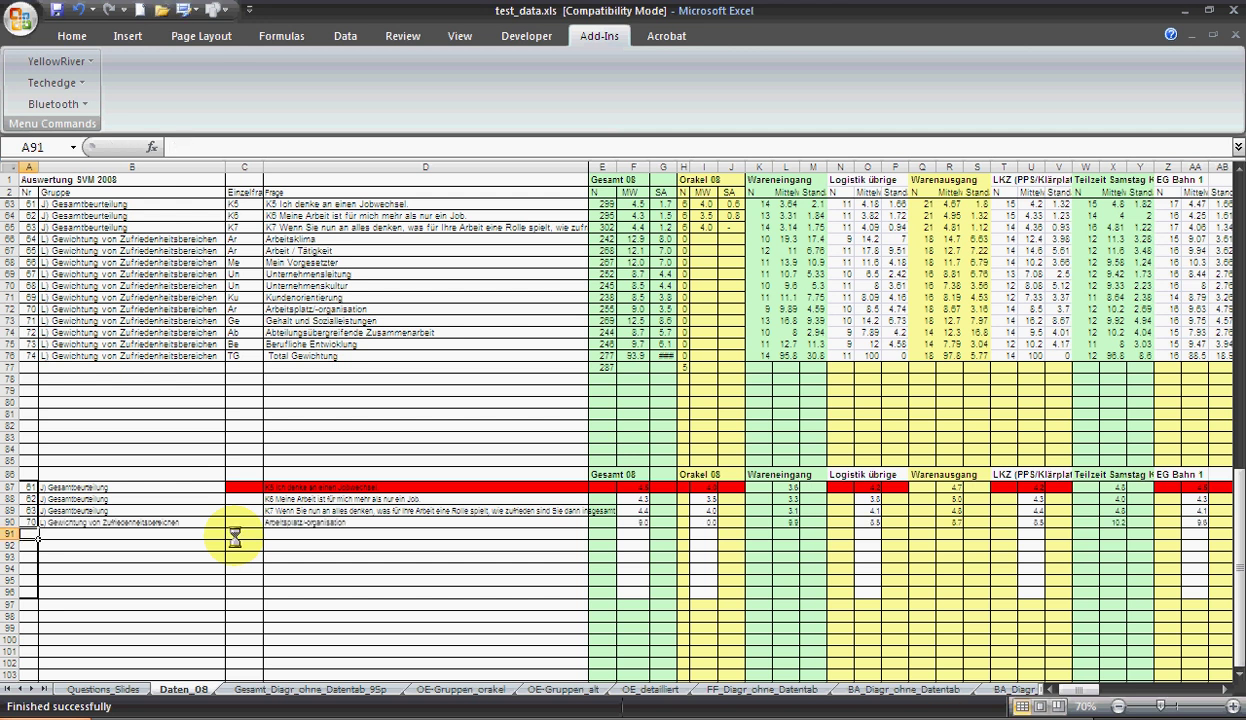
- Inspect the looked-up questions and department values in D87:U90 and the formula behind the Orakel 08 value in row 87
{"action": "left_click_drag", "start_coordinate": [293, 489], "coordinate": [1042, 517]}
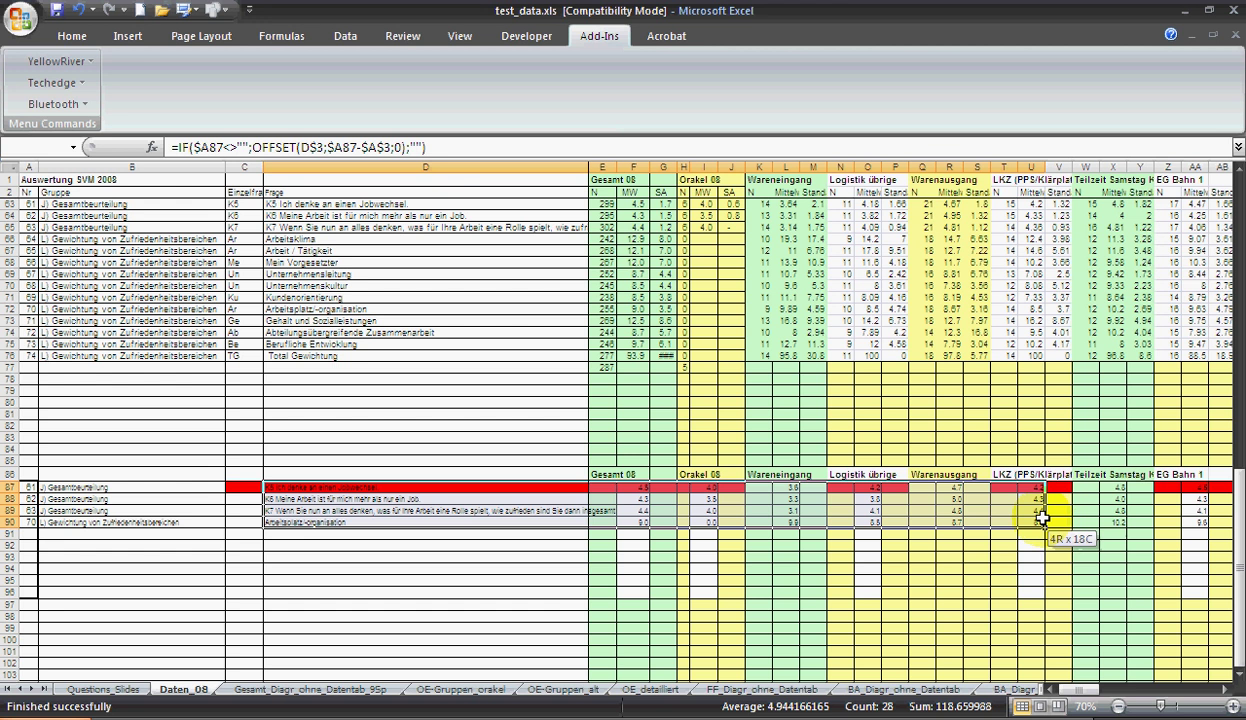
{"action": "left_click_drag", "start_coordinate": [1042, 517], "coordinate": [1042, 517]}
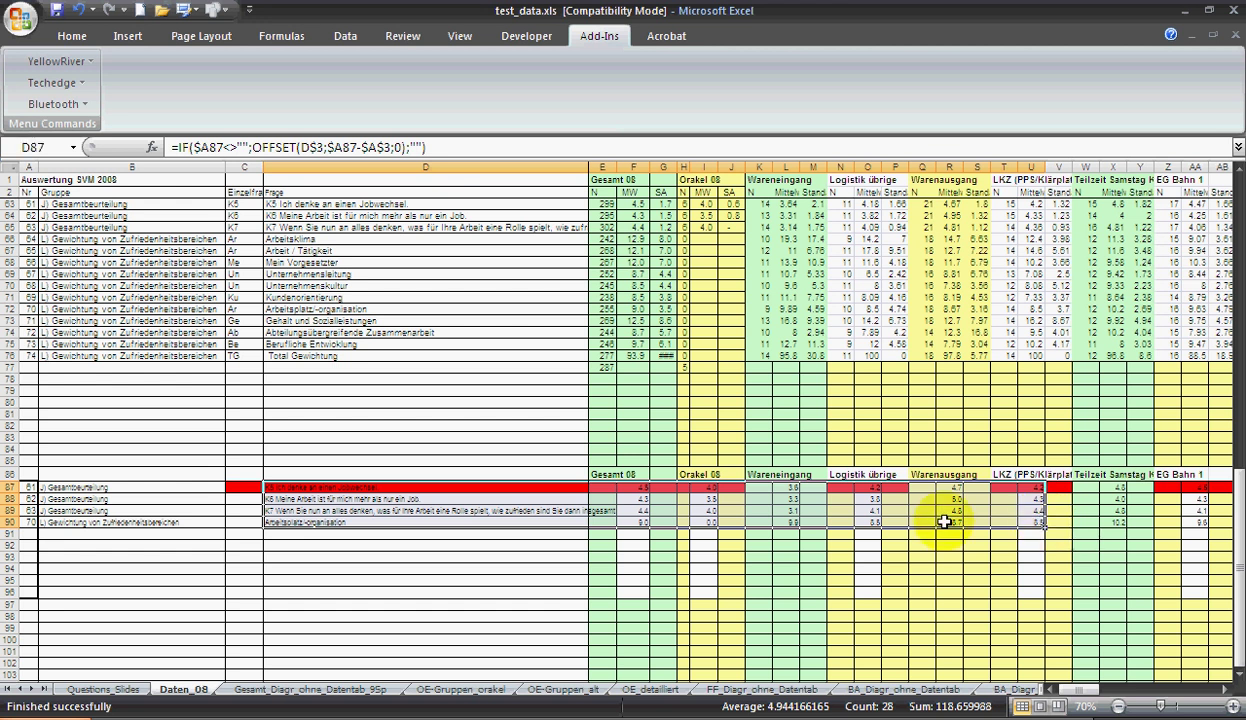
{"action": "left_click", "coordinate": [606, 487]}
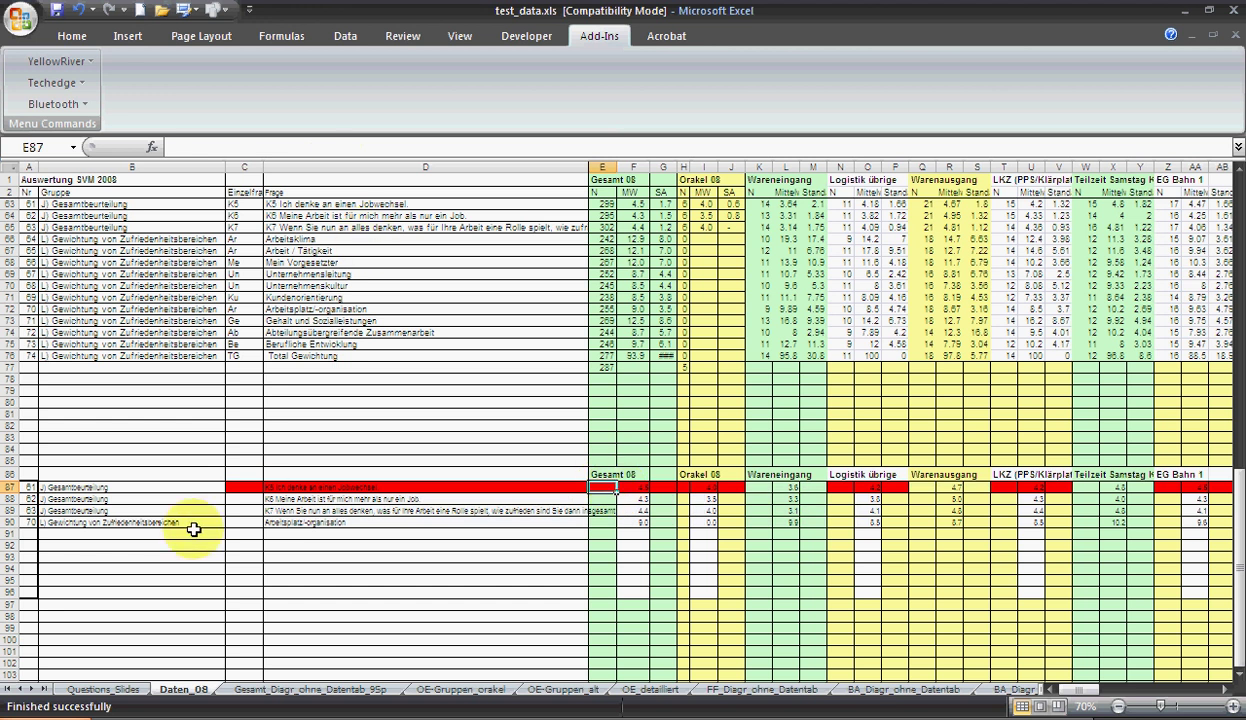
{"action": "left_click", "coordinate": [710, 487]}
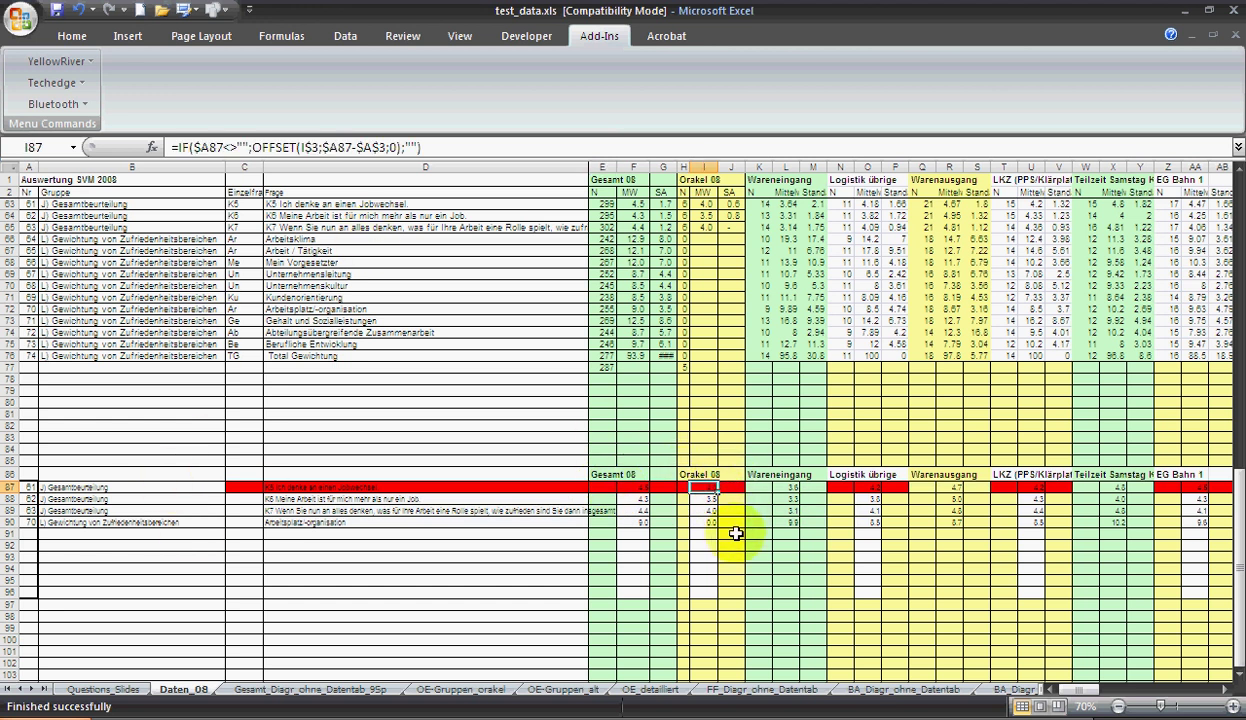
- View the updated charts on the sheets from Gesamt_Diagr_ohne_Datentab_9Sp to OE_detailliert and return to Daten_08
{"action": "left_click", "coordinate": [380, 688]}
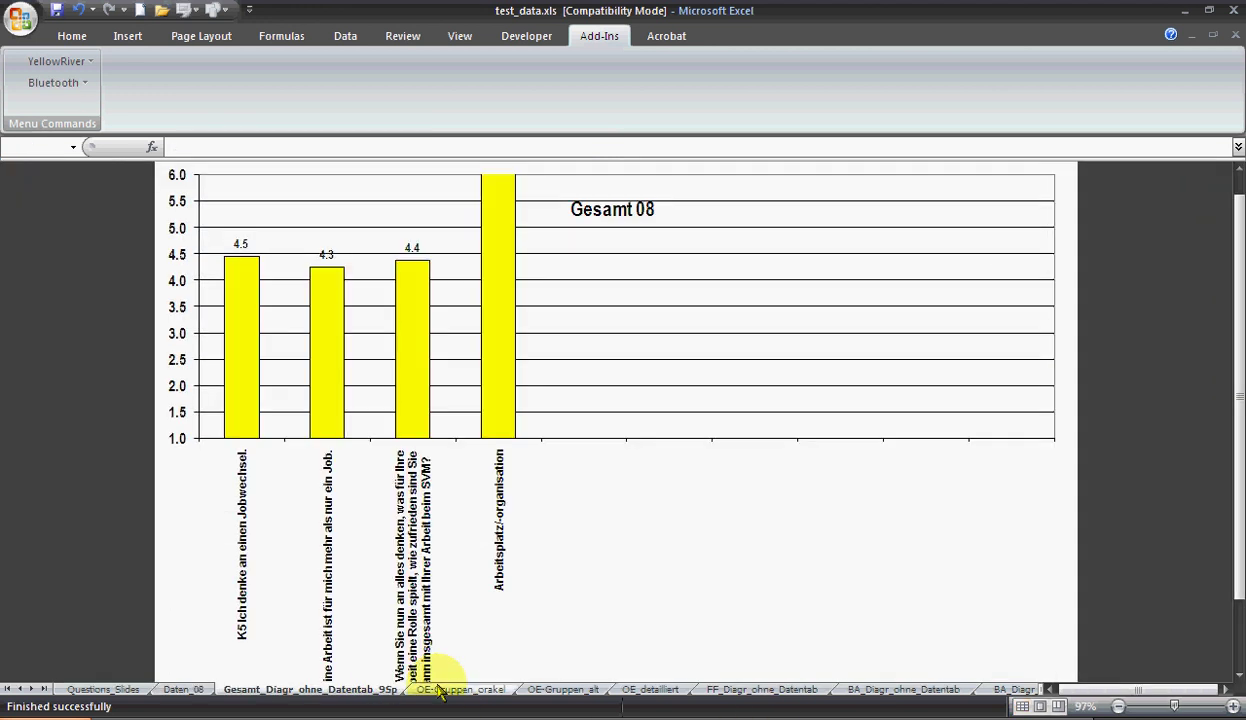
{"action": "left_click", "coordinate": [445, 688]}
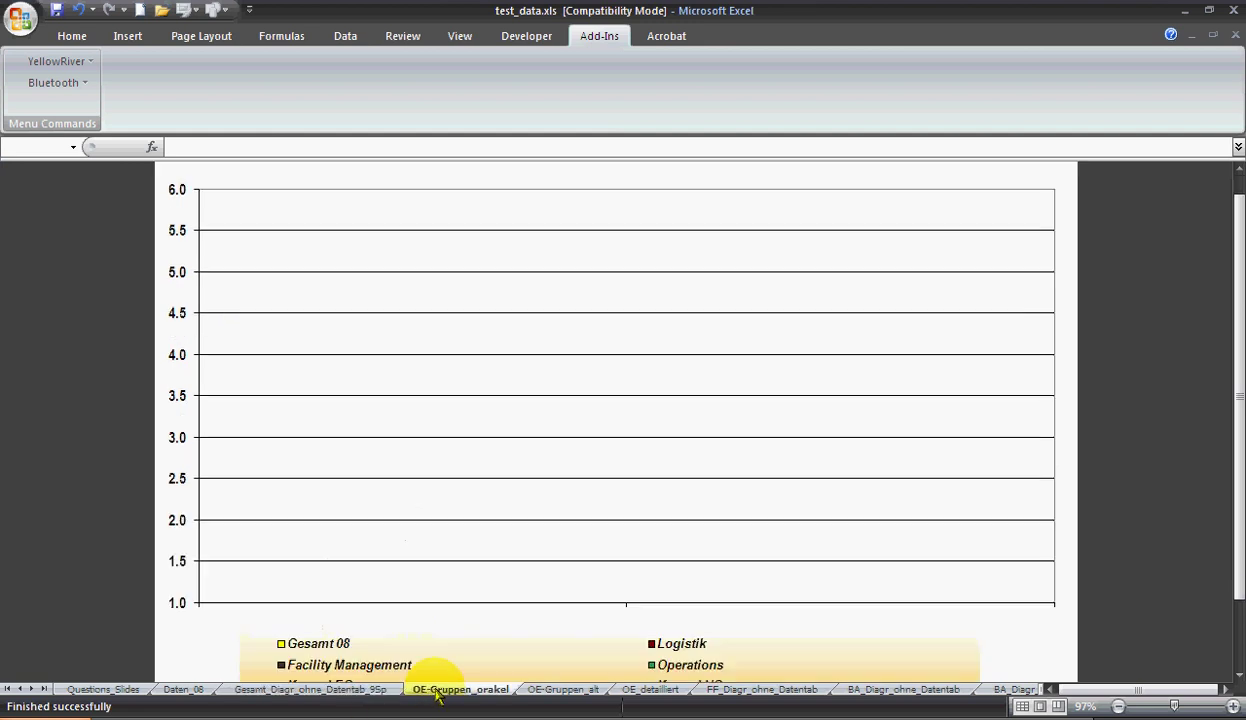
{"action": "left_click", "coordinate": [552, 690]}
{"action": "left_click", "coordinate": [665, 690]}
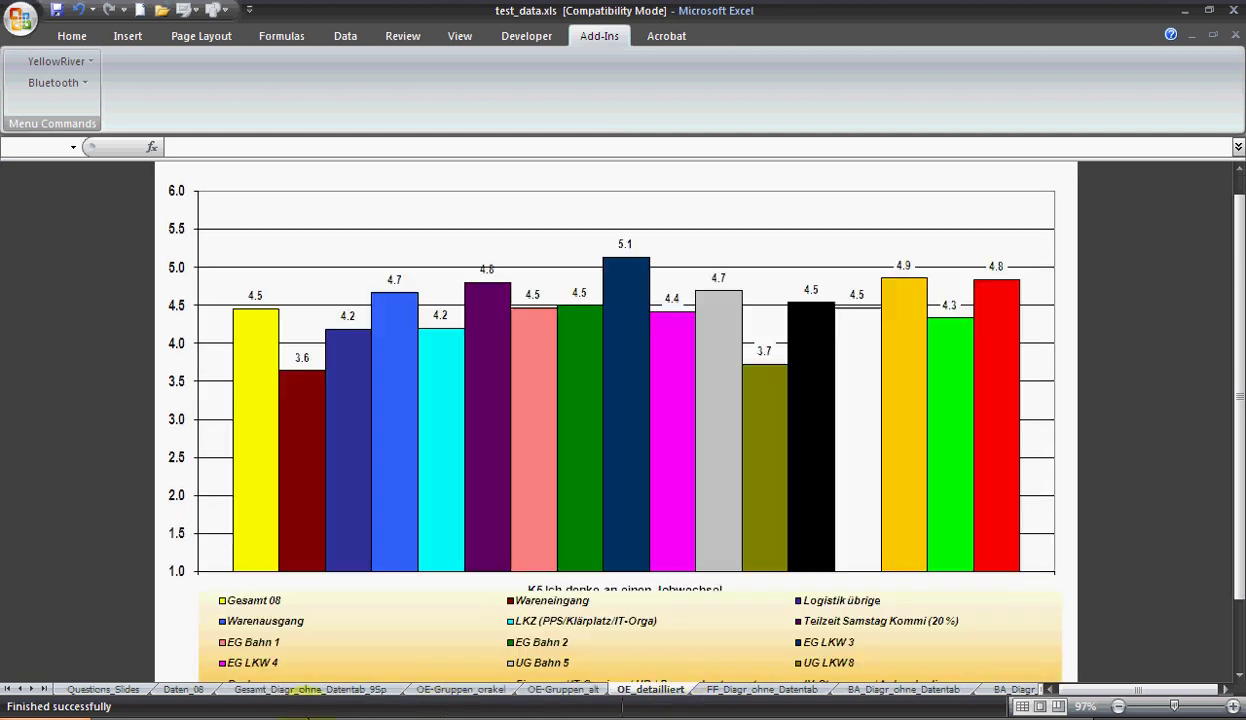
{"action": "left_click", "coordinate": [195, 690]}
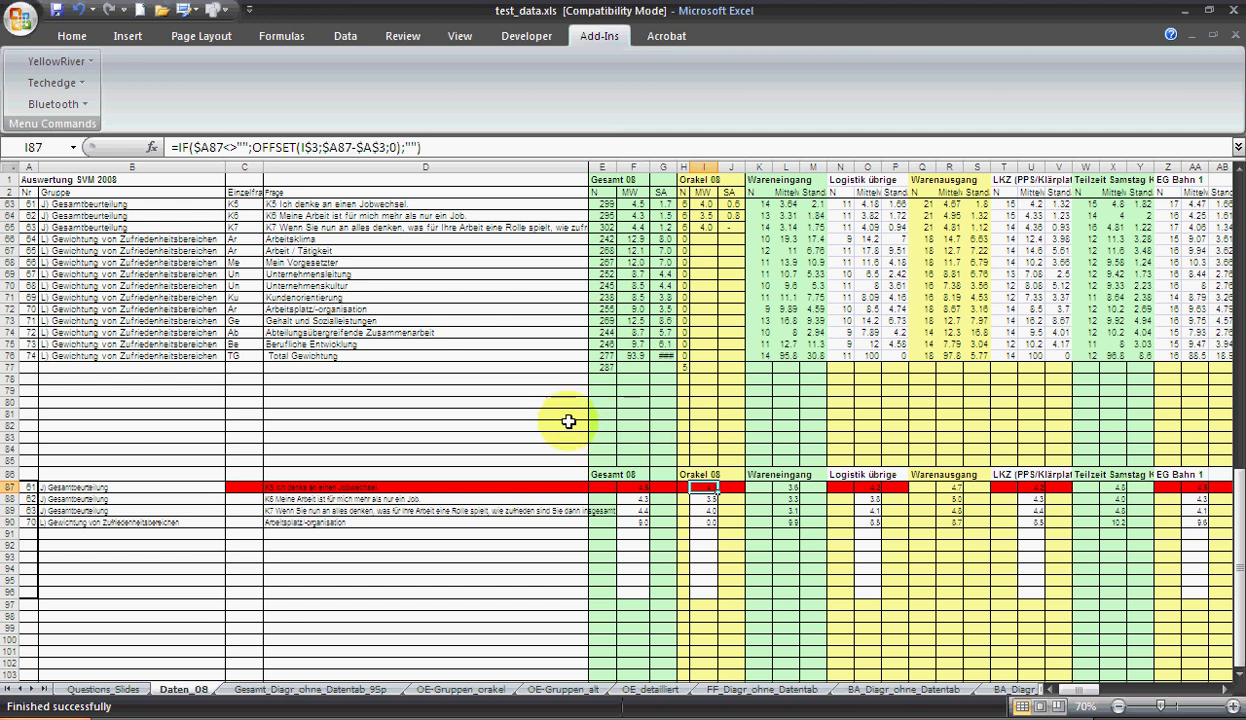
- Select several separate blocks of question cells in the Gruppe column, from A) Arbeitsklima at the start of the list down to row 72
{"action": "left_click", "coordinate": [487, 404]}
{"action": "scroll", "coordinate": [487, 411], "scroll_direction": "up", "scroll_amount": 14}
{"action": "scroll", "coordinate": [487, 411], "scroll_direction": "up", "scroll_amount": 6}
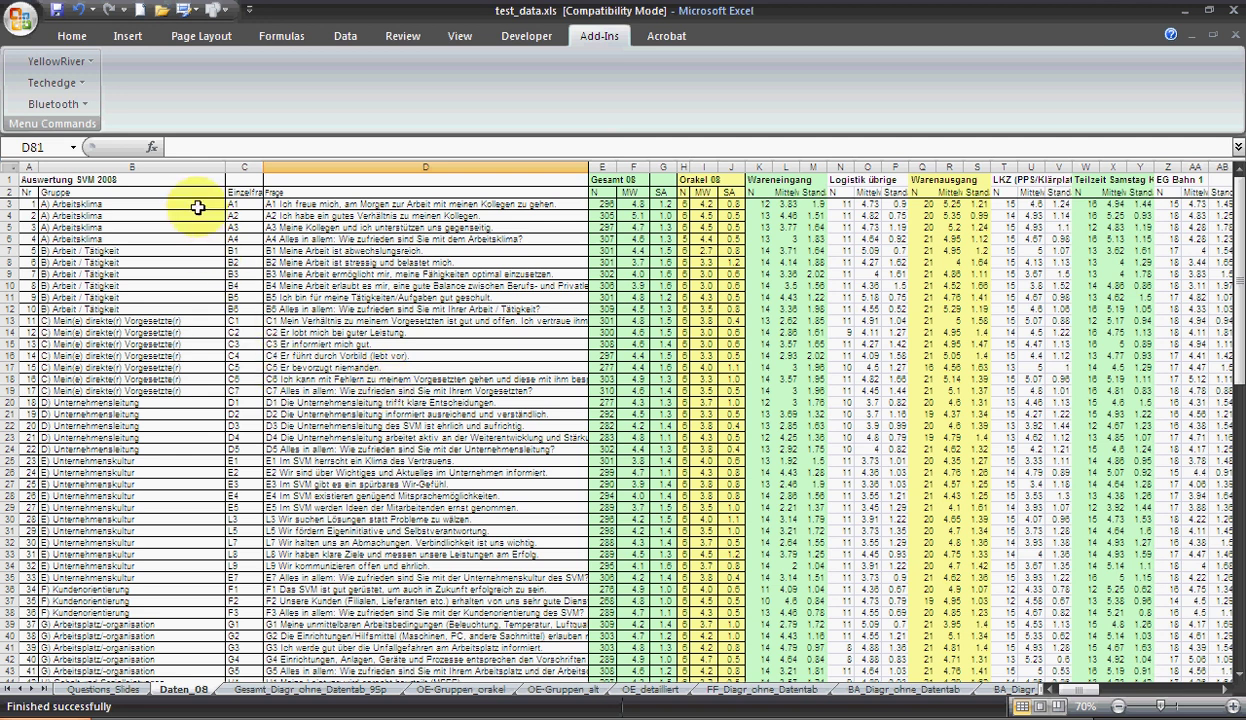
{"action": "left_click_drag", "start_coordinate": [198, 207], "coordinate": [161, 556]}
{"action": "scroll", "coordinate": [208, 343], "scroll_direction": "down", "scroll_amount": 4}
{"action": "scroll", "coordinate": [203, 437], "scroll_direction": "down", "scroll_amount": 6}
{"action": "scroll", "coordinate": [186, 400], "scroll_direction": "down", "scroll_amount": 2}
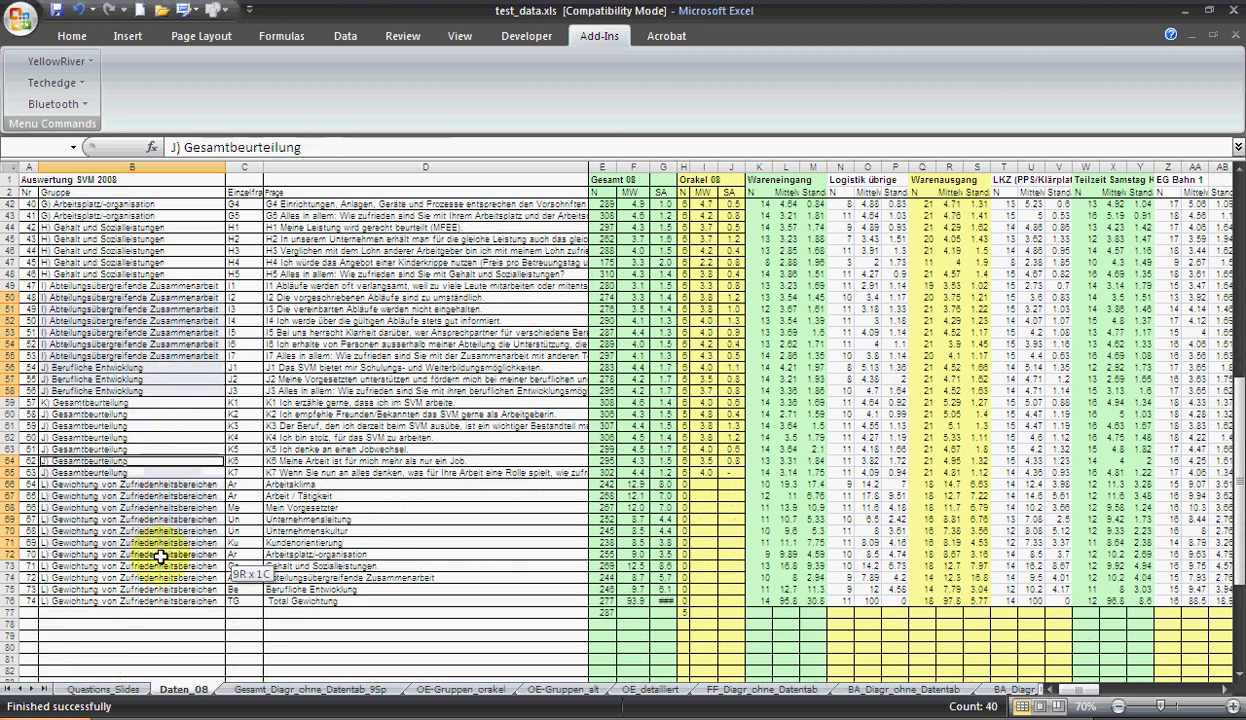
{"action": "scroll", "coordinate": [316, 428], "scroll_direction": "down", "scroll_amount": 3}
{"action": "scroll", "coordinate": [316, 428], "scroll_direction": "down", "scroll_amount": 4}
{"action": "scroll", "coordinate": [310, 430], "scroll_direction": "up", "scroll_amount": 3}
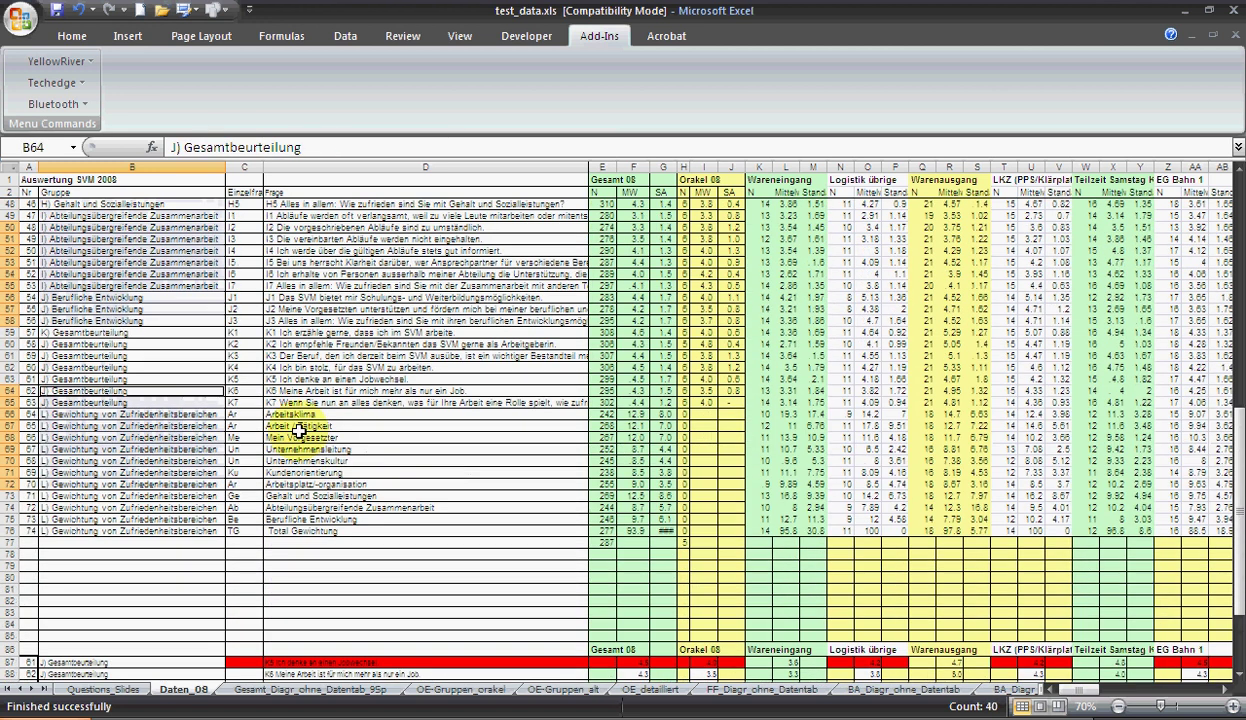
{"action": "scroll", "coordinate": [306, 435], "scroll_direction": "up", "scroll_amount": 1}
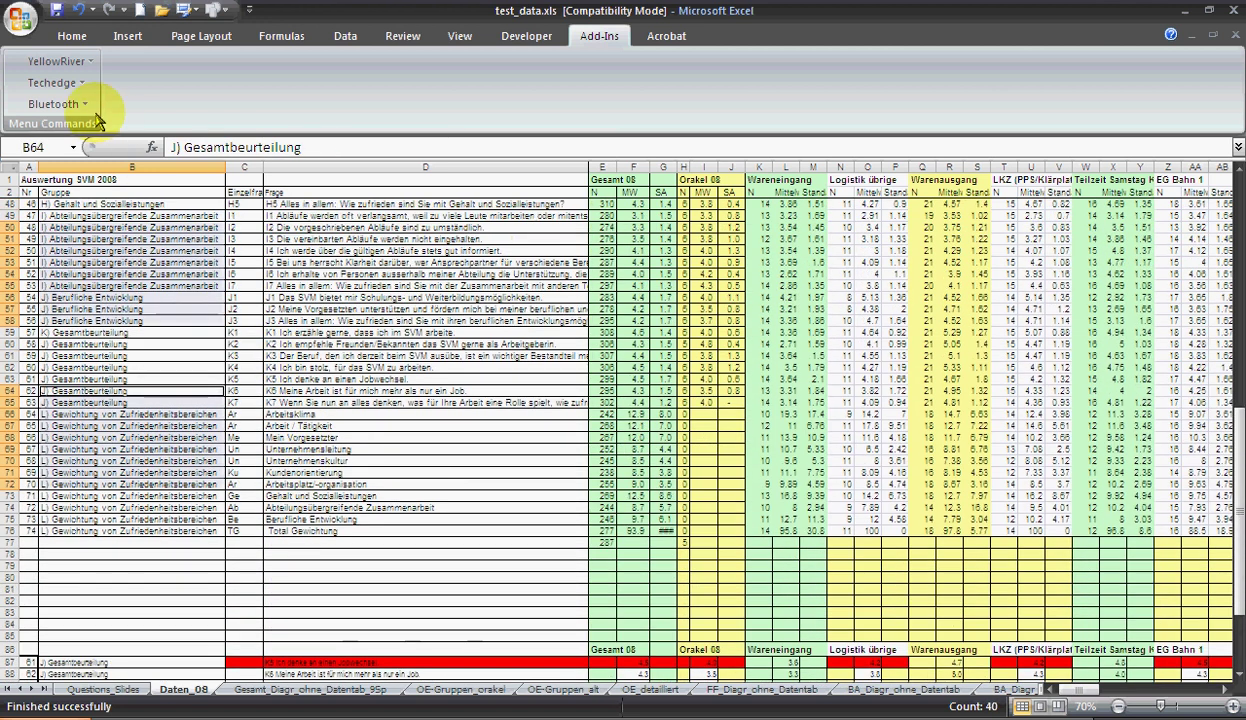
- Build PowerPoint charts from the selected questions with YellowRiver, using target cells Daten_08!$A$87:$A$96 and the chart Gesamt_Diagr_ohne_Datentab_9Sp
{"action": "left_click", "coordinate": [57, 61]}
{"action": "mouse_move", "coordinate": [92, 86]}
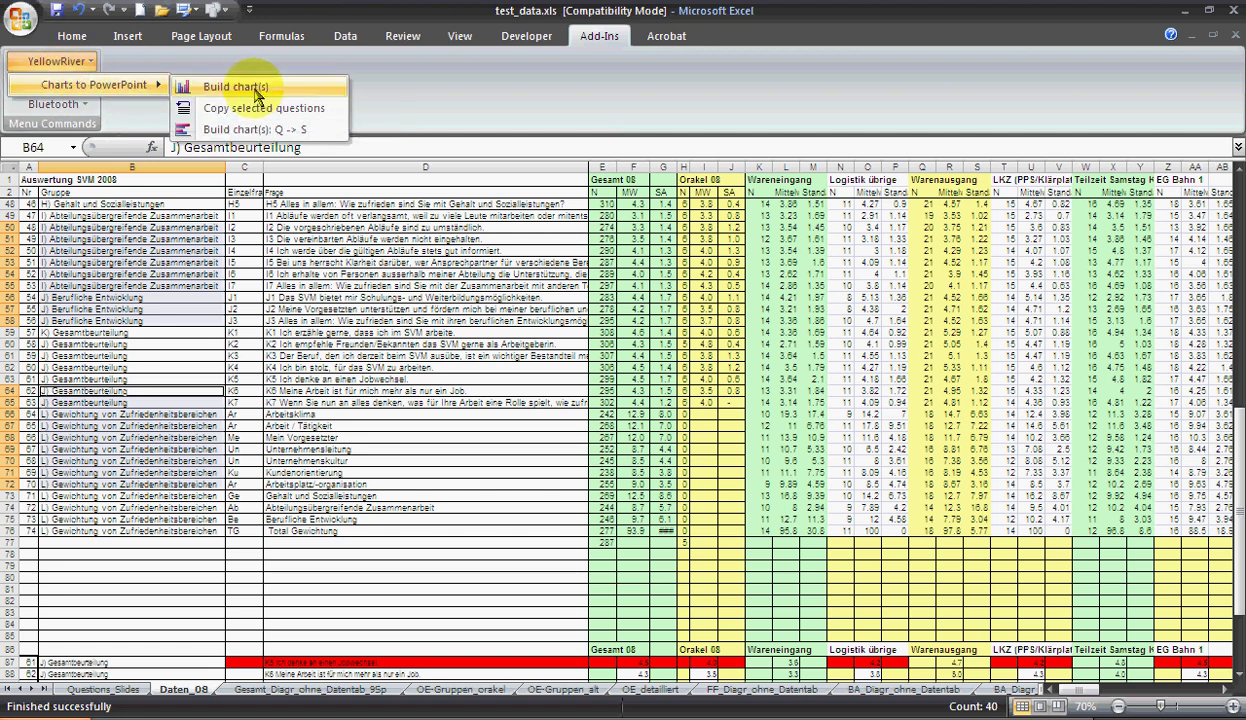
{"action": "left_click", "coordinate": [236, 87]}
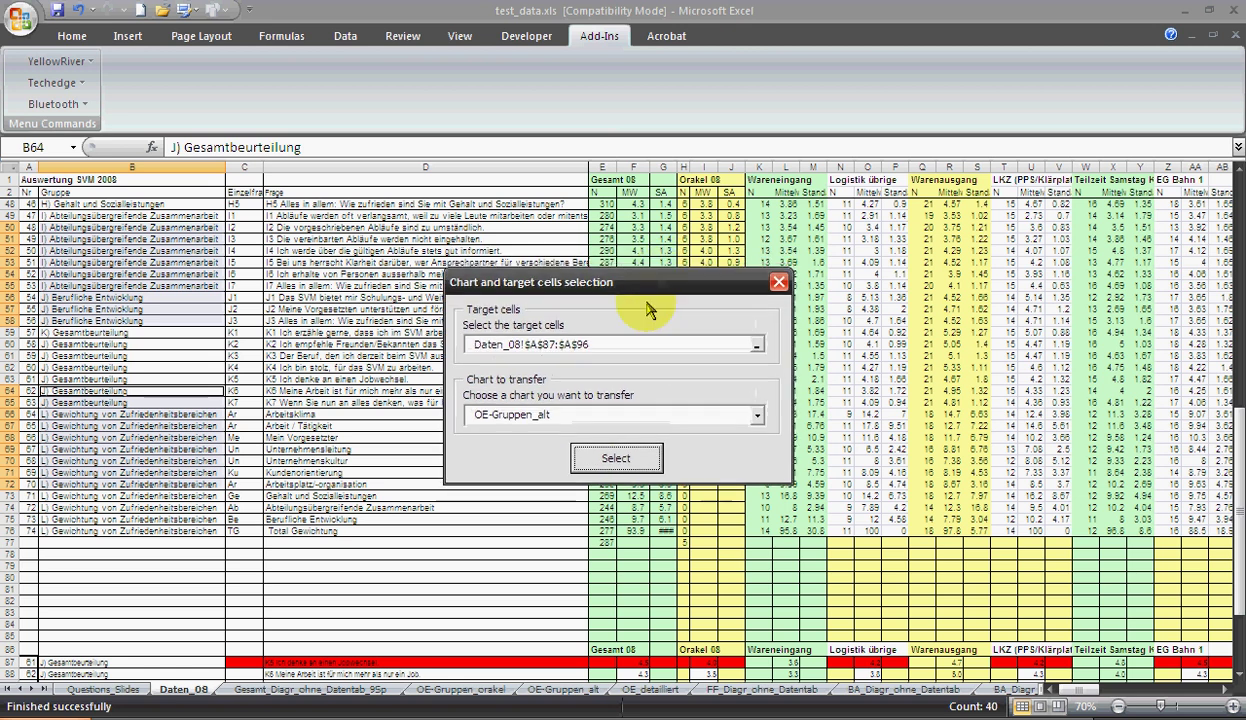
{"action": "scroll", "coordinate": [222, 467], "scroll_direction": "down", "scroll_amount": 6}
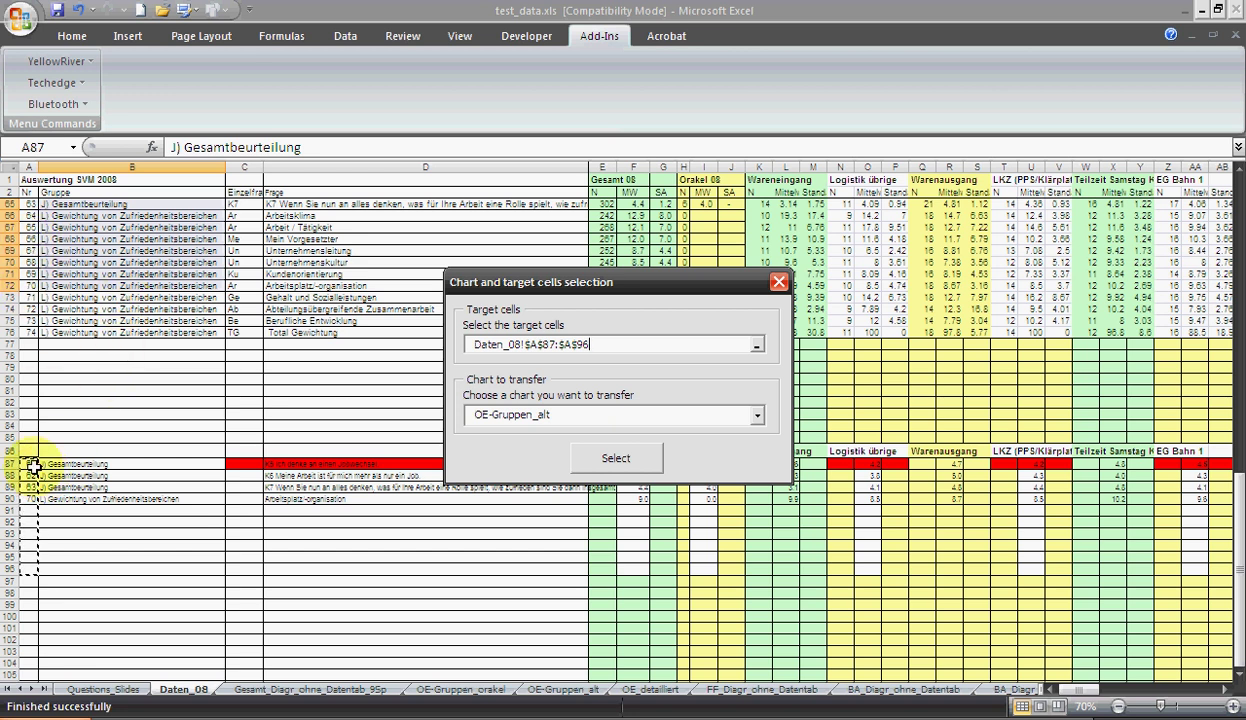
{"action": "left_click", "coordinate": [757, 414]}
{"action": "scroll", "coordinate": [757, 475], "scroll_direction": "up", "scroll_amount": 1}
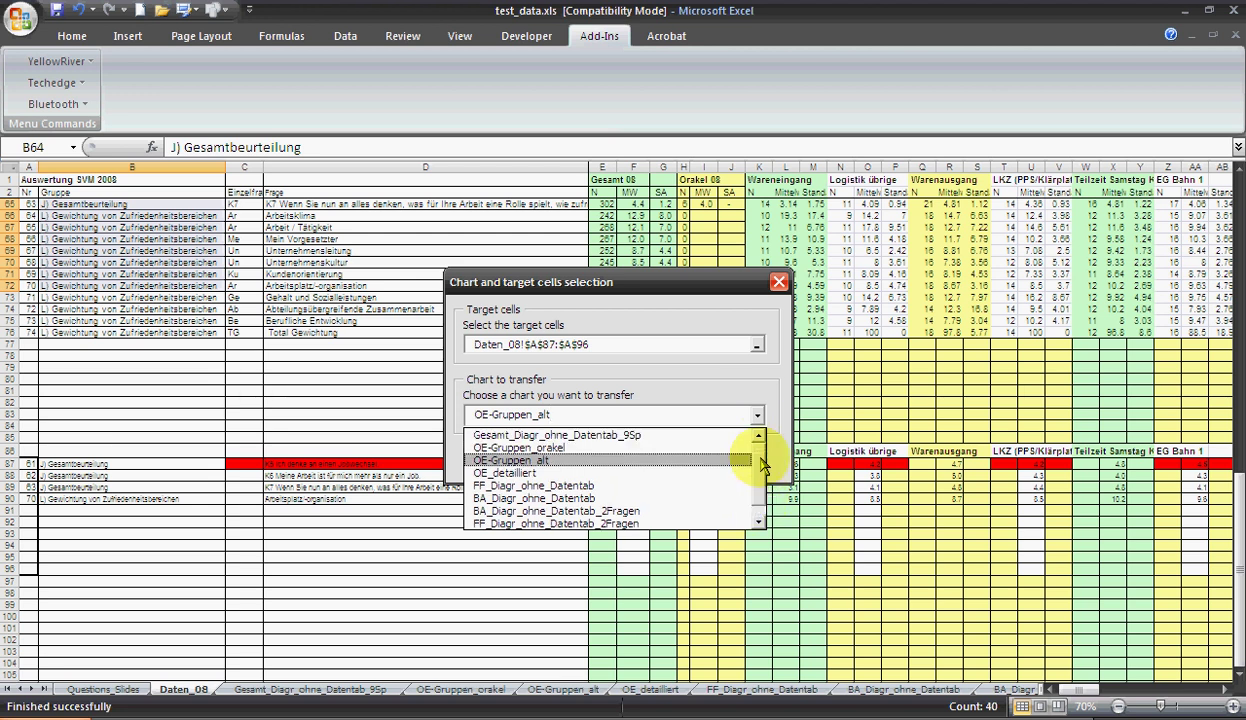
{"action": "left_click", "coordinate": [603, 443]}
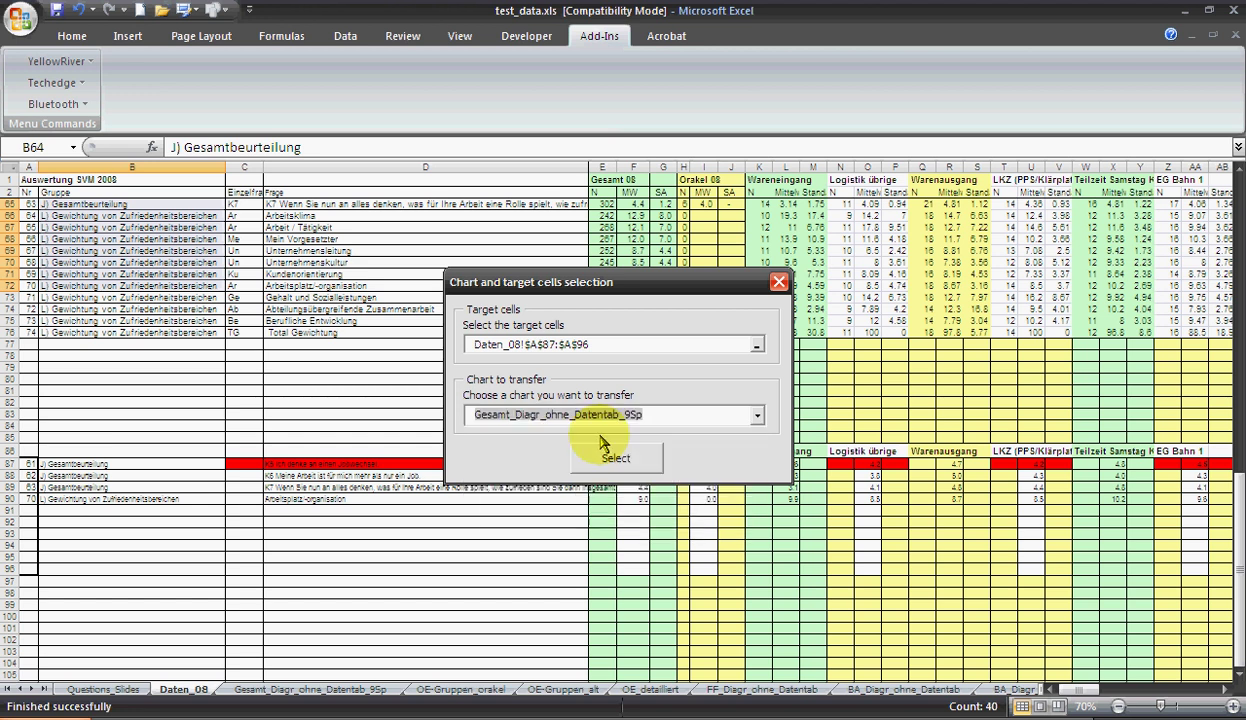
{"action": "left_click", "coordinate": [616, 460]}
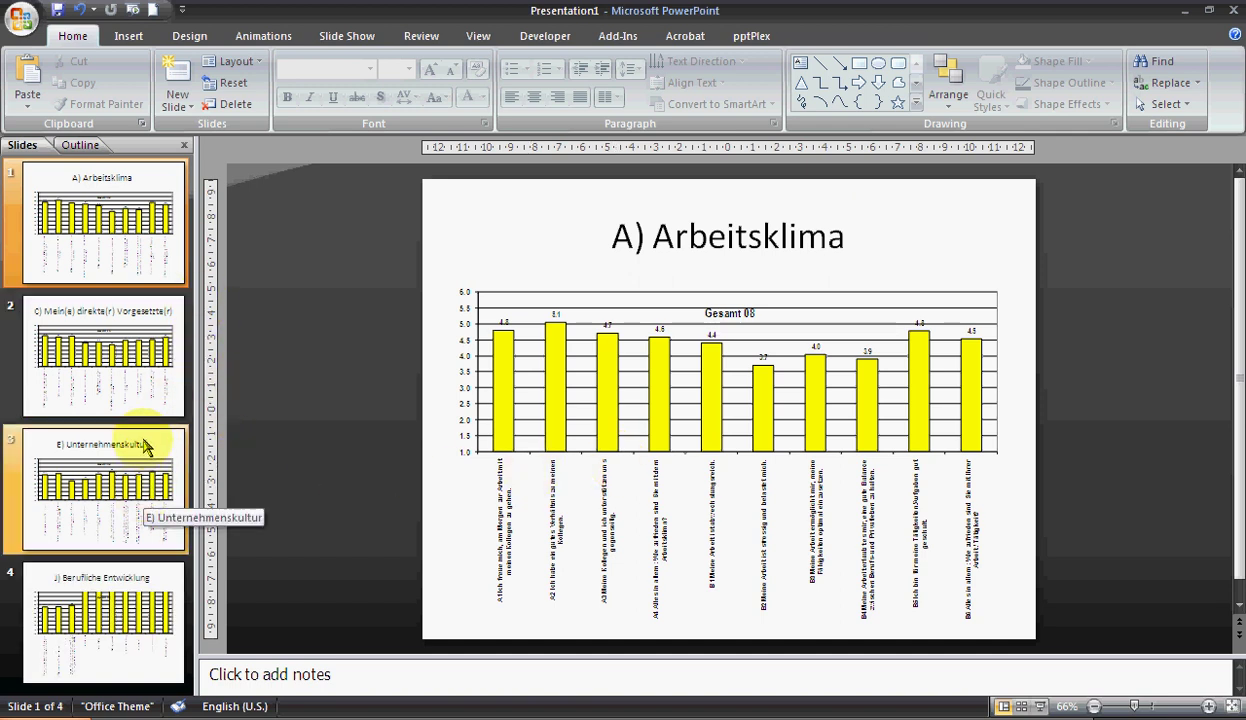
- Review the four generated chart slides, from A) Arbeitsklima through C) Mein(e) direkte(r) Vorgesetzte(r) and E) Unternehmenskultur to J) Berufliche Entwicklung
{"action": "left_click", "coordinate": [155, 580]}
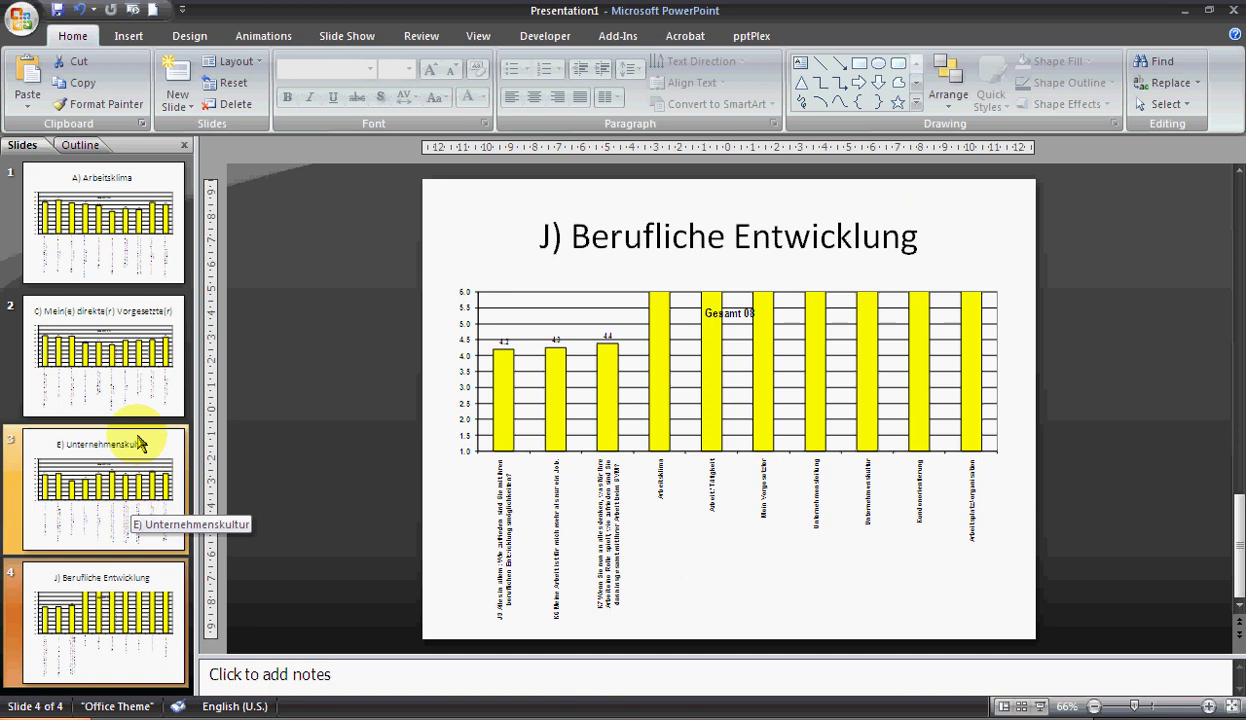
{"action": "left_click", "coordinate": [111, 256]}
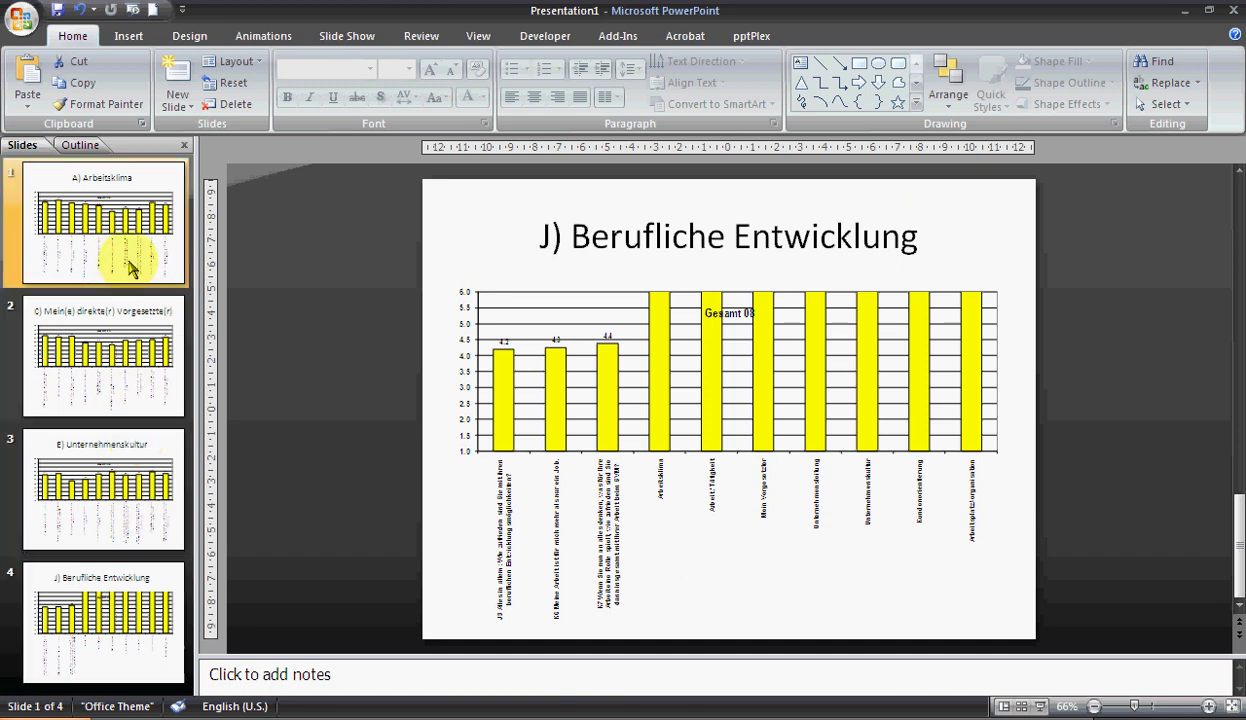
{"action": "left_click", "coordinate": [138, 392]}
{"action": "left_click", "coordinate": [112, 505]}
{"action": "left_click", "coordinate": [115, 600]}
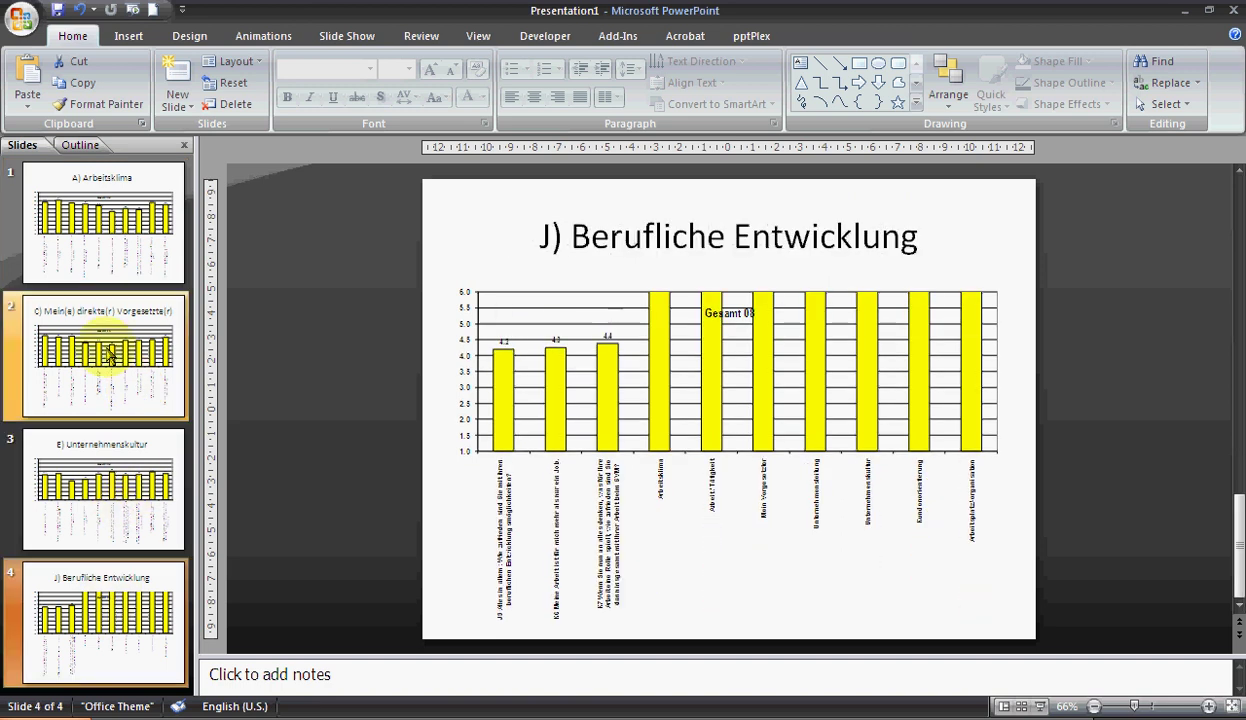
{"action": "left_click", "coordinate": [113, 262]}
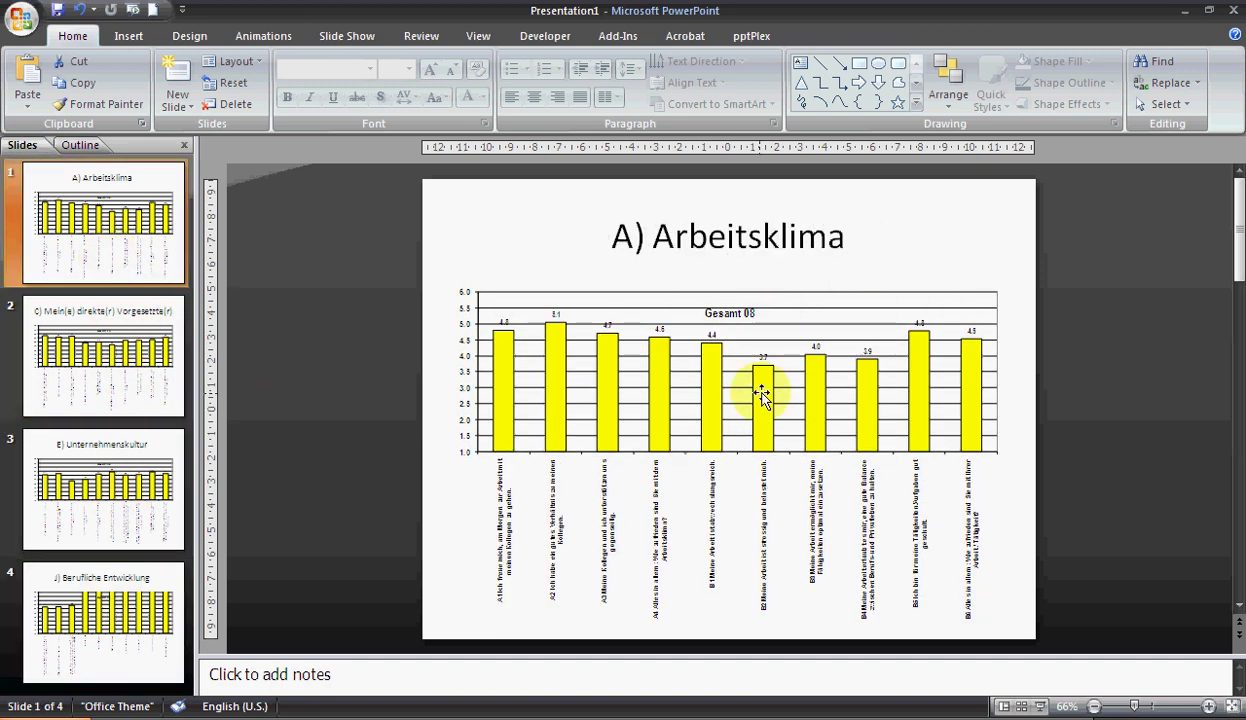
{"action": "left_click", "coordinate": [148, 334]}
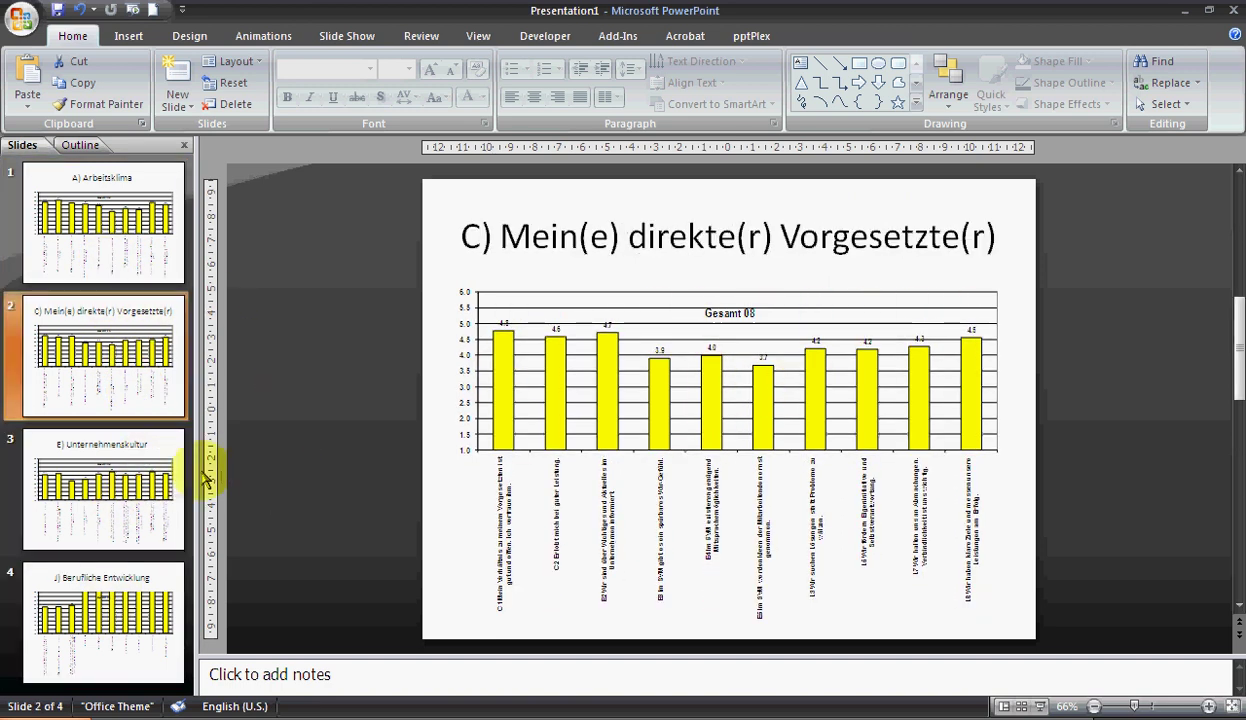
{"action": "left_click", "coordinate": [120, 480]}
{"action": "left_click", "coordinate": [120, 600]}
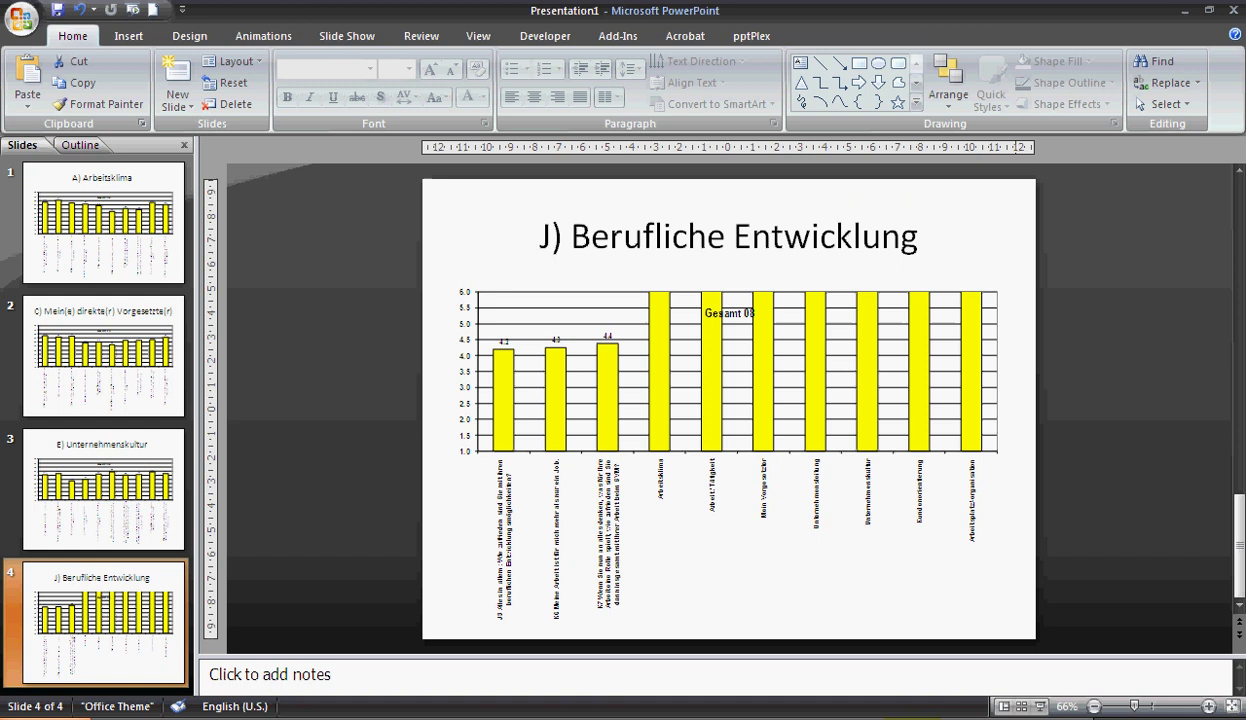
- Switch back to the Excel workbook test_data.xls and return to the question list on the Daten_08 sheet
{"action": "key", "text": "alt+Tab"}
{"action": "left_click", "coordinate": [478, 370]}
{"action": "scroll", "coordinate": [478, 370], "scroll_direction": "up", "scroll_amount": 6}
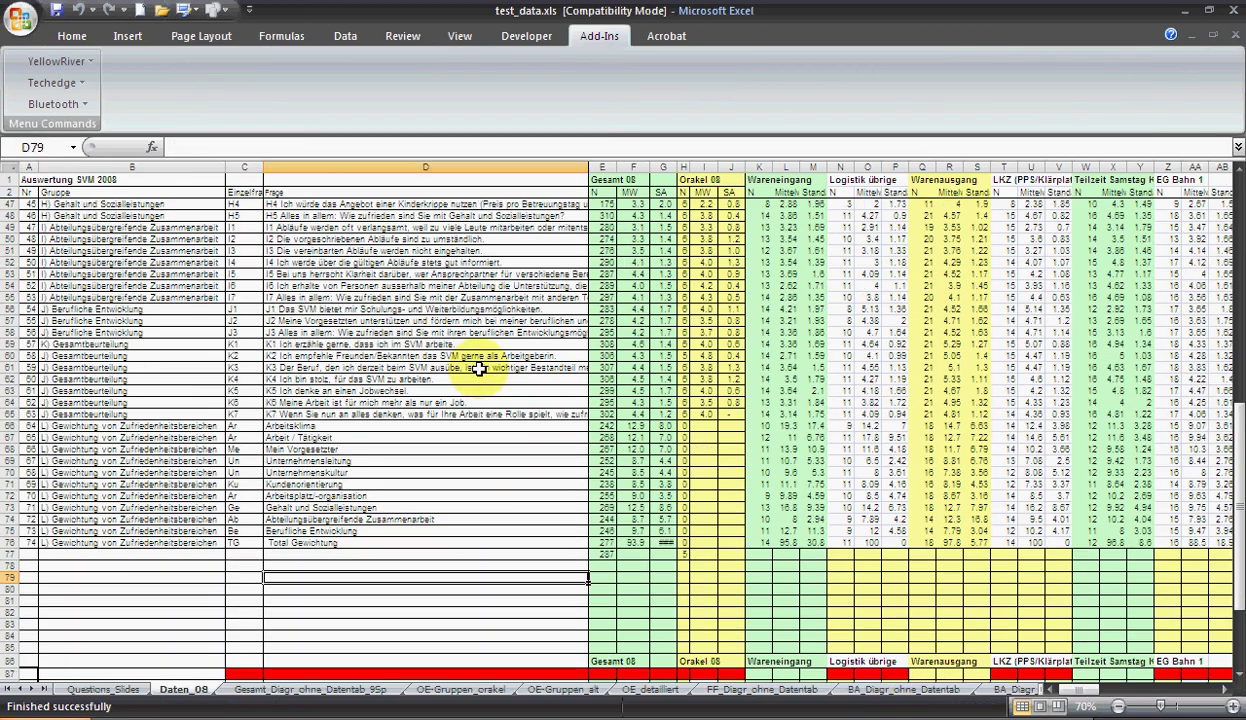